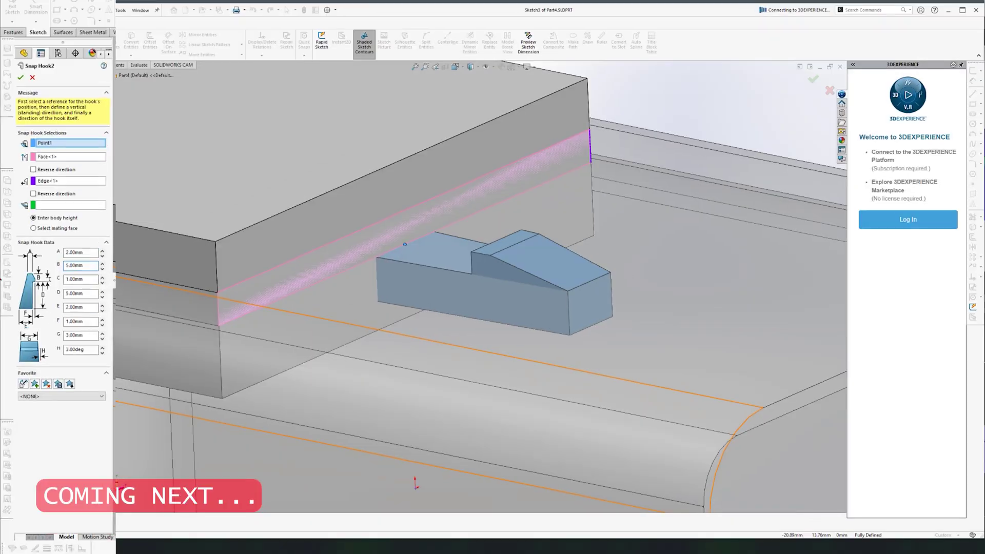
# Step: Set the snap hook's dimension C to 0 mm and its dimension A to 2 mm
pyautogui.press('Tab')
pyautogui.write('0')
pyautogui.press('Return')
pyautogui.hotkey('shift', 'Tab')
pyautogui.hotkey('shift', 'Tab')
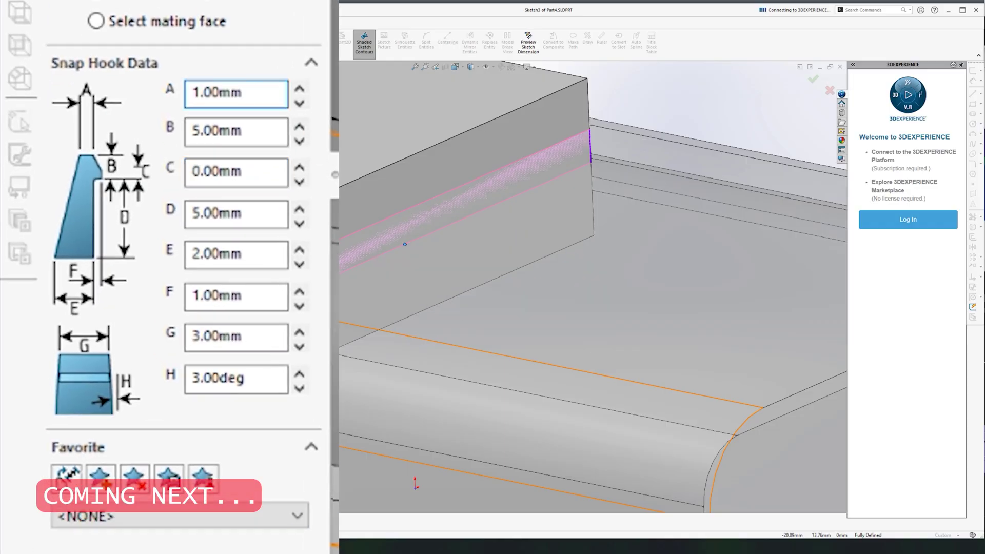
pyautogui.write('2')
pyautogui.press('Return')
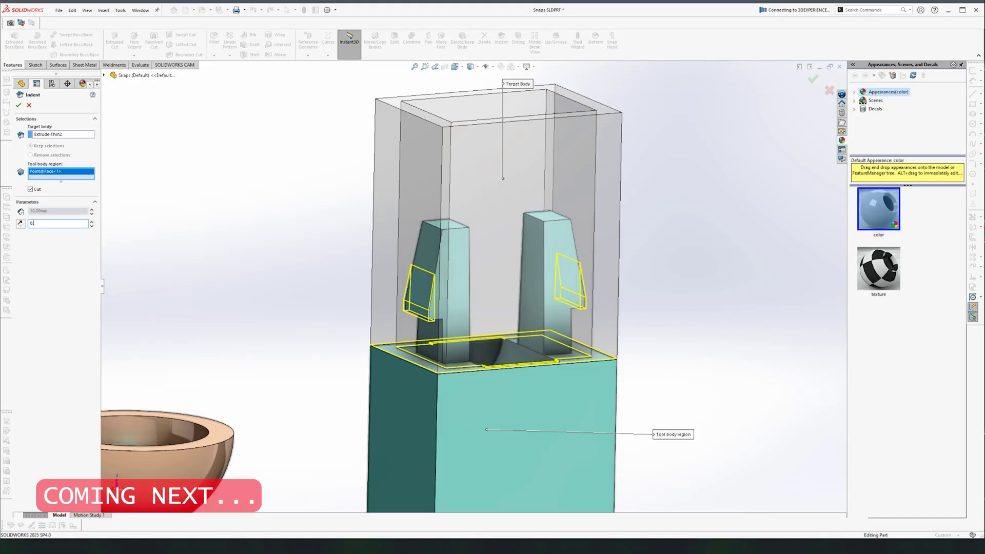
# Step: Apply a cutting Indent to the hollow target body, using the lower body with the snap hooks as the tool region
pyautogui.press('Return')
pyautogui.press('Tab')
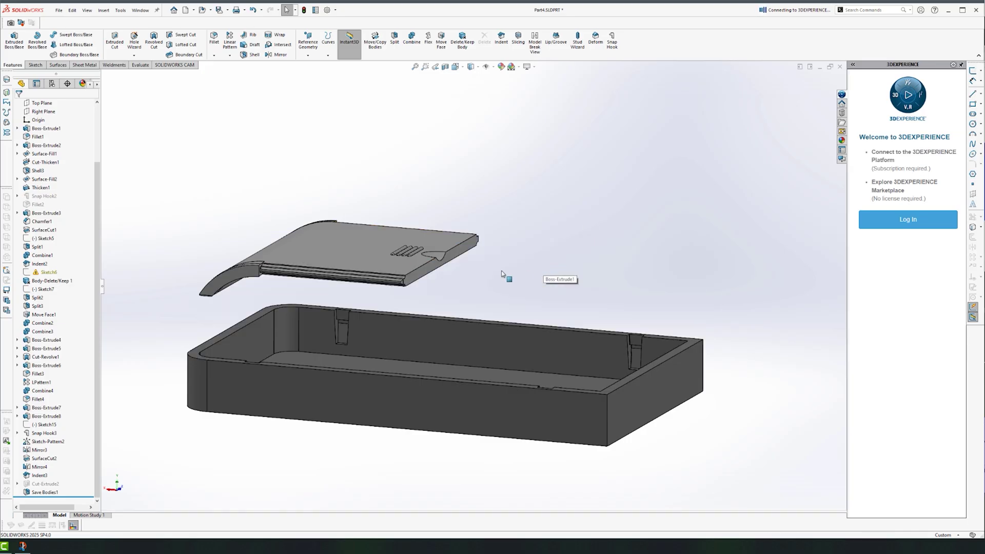
# Step: Hide the box body so that only the sliding cover remains in view
pyautogui.scroll(-6, 419, 280)
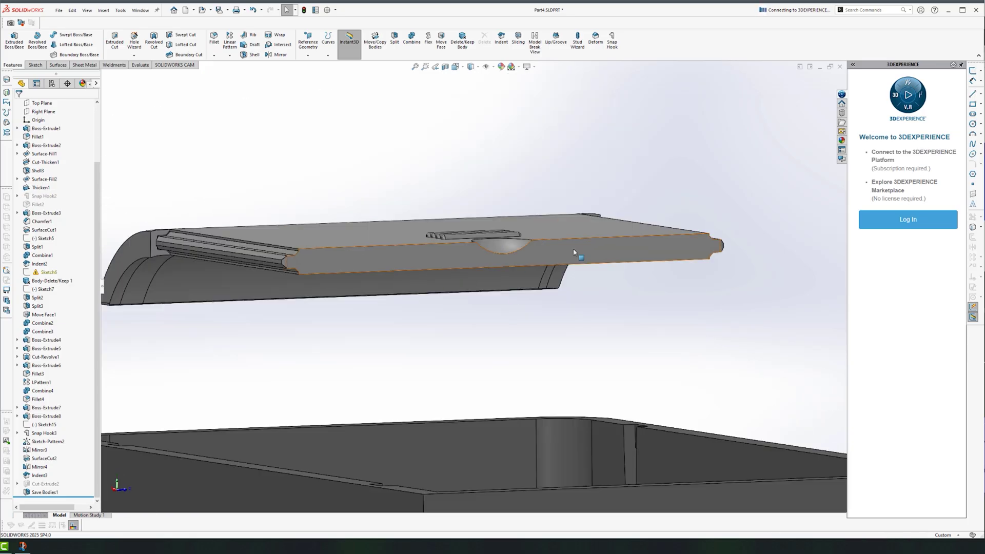
pyautogui.moveTo(514, 267); pyautogui.dragTo(506, 274, button='middle')
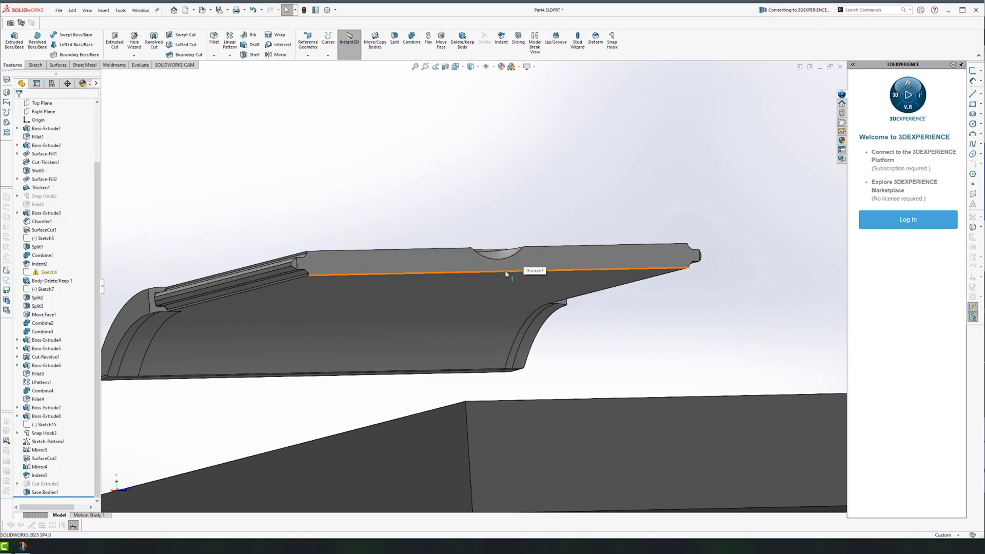
pyautogui.moveTo(487, 299); pyautogui.dragTo(481, 278, button='middle')
pyautogui.scroll(5, 487, 276)
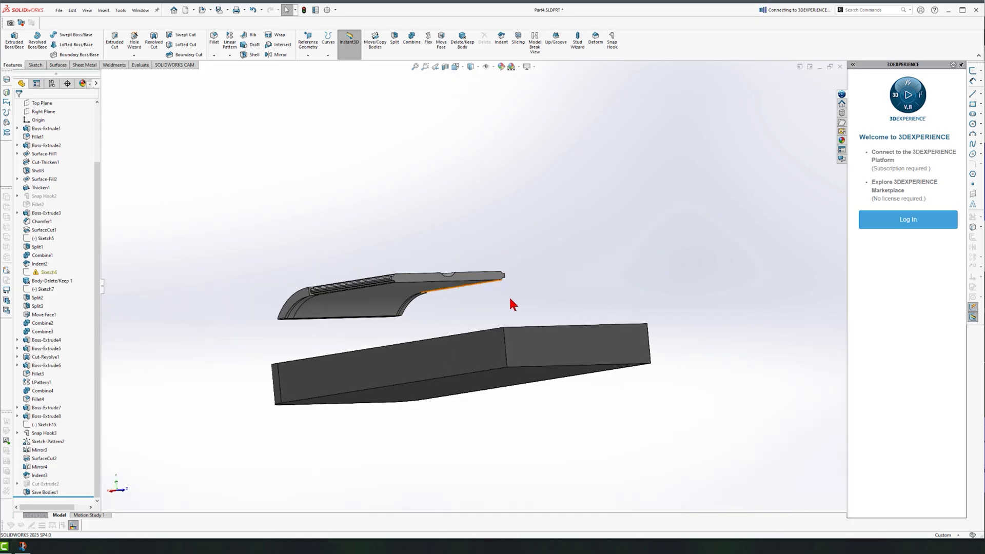
pyautogui.press('Tab')
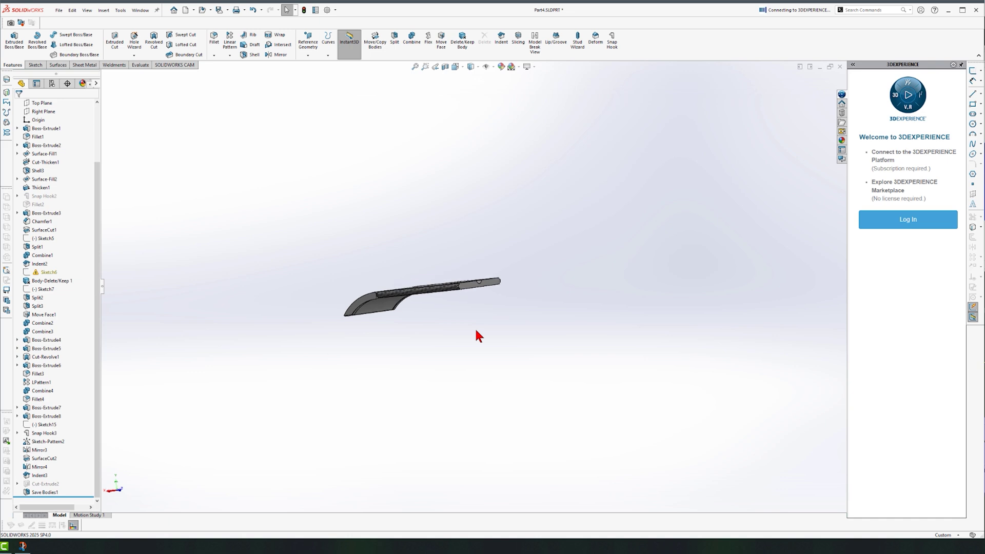
pyautogui.scroll(-7, 476, 333)
pyautogui.moveTo(497, 313); pyautogui.dragTo(528, 236, button='middle')
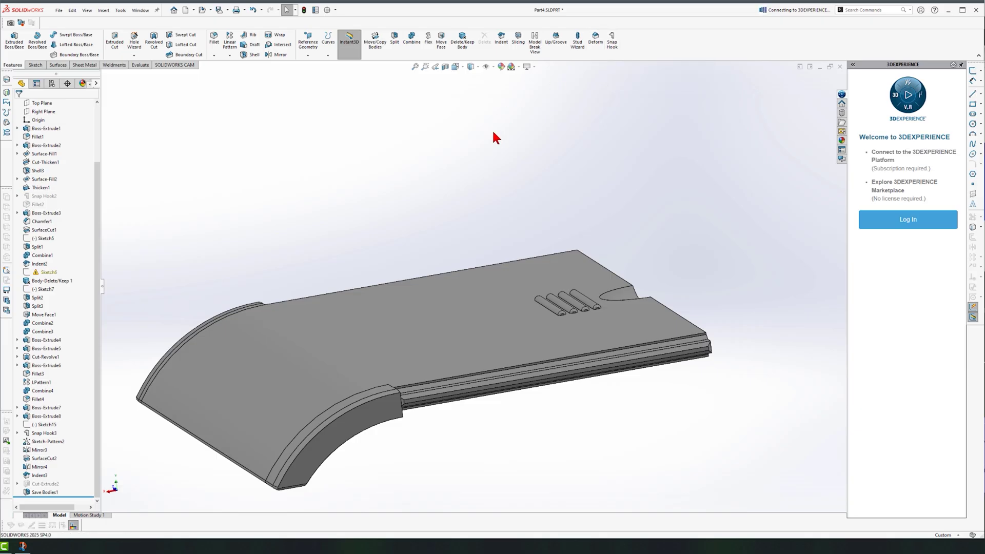
# Step: Start a Snap Hook feature and pick the sliding cover's flat end face as the hook's position reference
pyautogui.press('s')
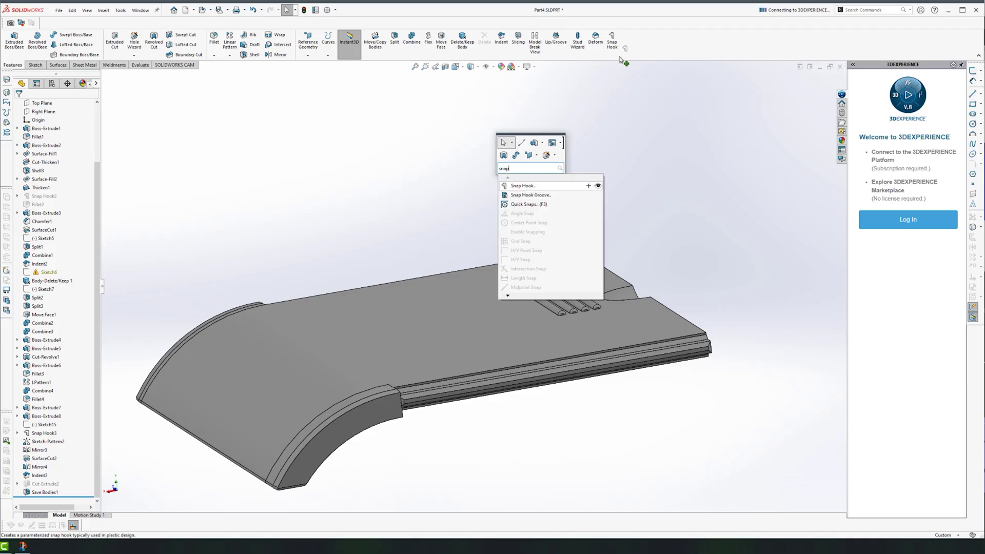
pyautogui.moveTo(530, 186); pyautogui.dragTo(619, 40)
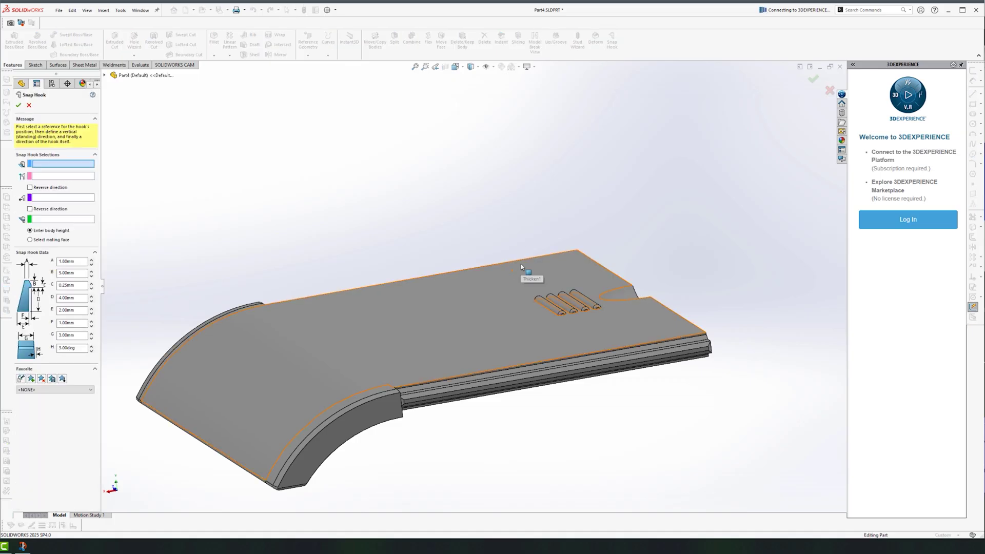
pyautogui.press('Left')
pyautogui.press('Left')
pyautogui.press('Left')
pyautogui.press('Left')
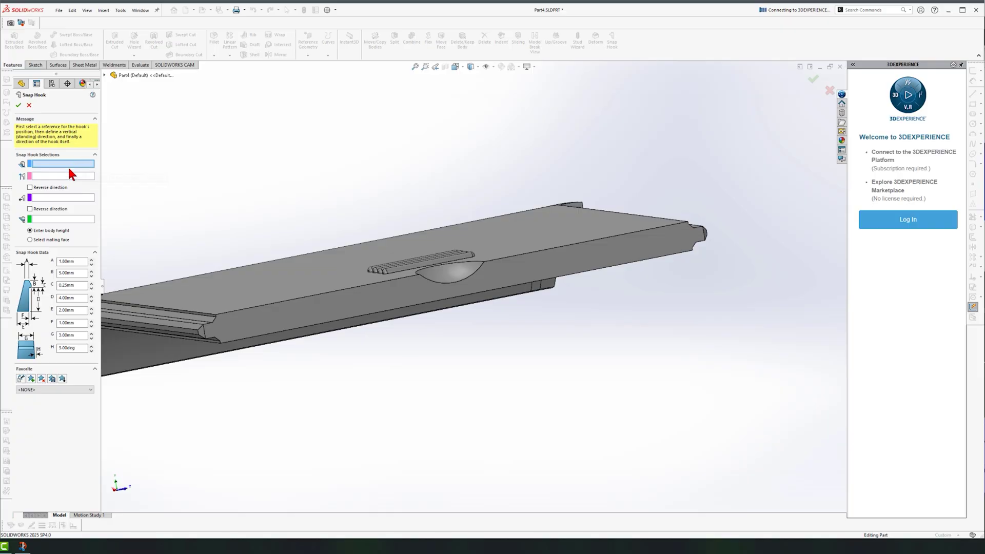
pyautogui.click(516, 281)
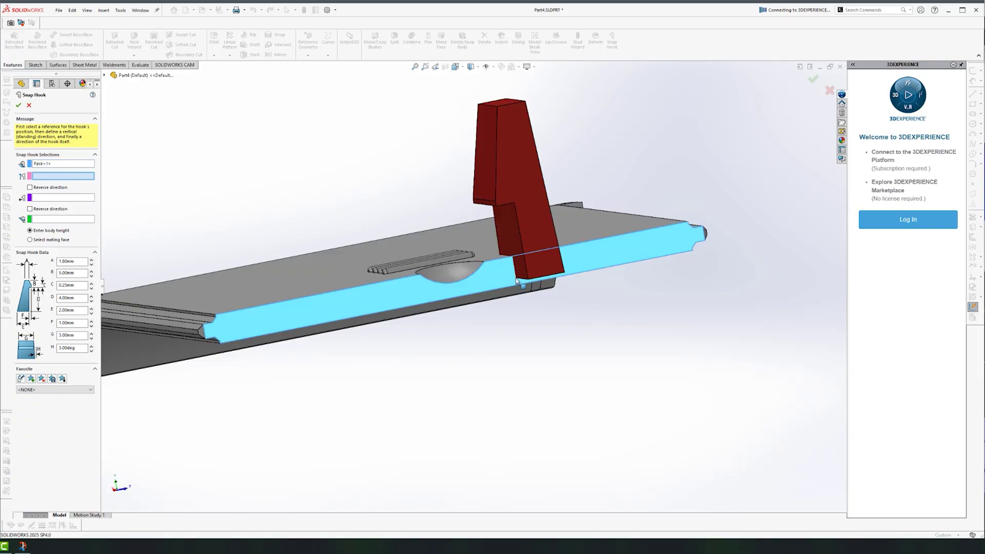
# Step: Try to confirm the snap hook with only its position face defined
pyautogui.press('Left')
pyautogui.press('Left')
pyautogui.press('Left')
pyautogui.press('Left')
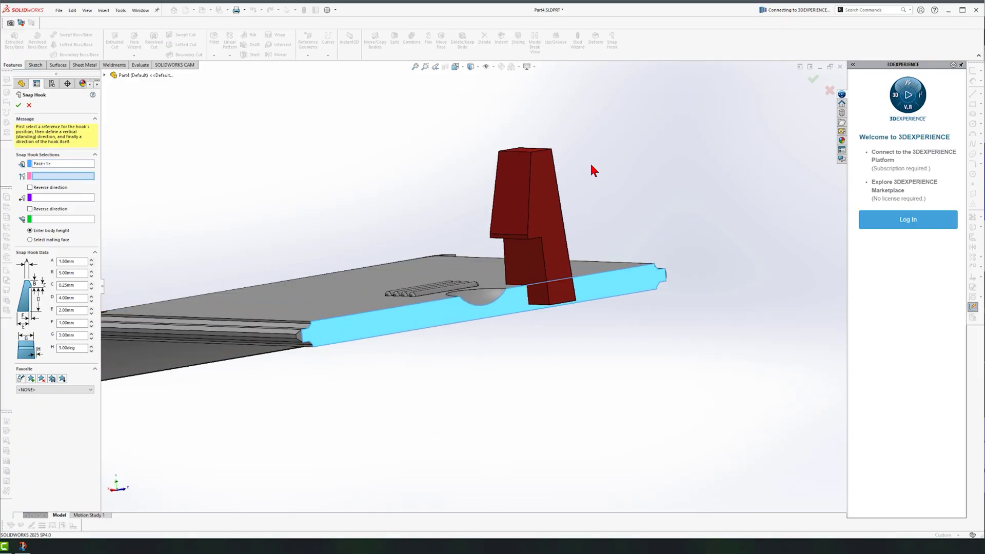
pyautogui.hotkey('ctrl', 'Left')
pyautogui.press('Right')
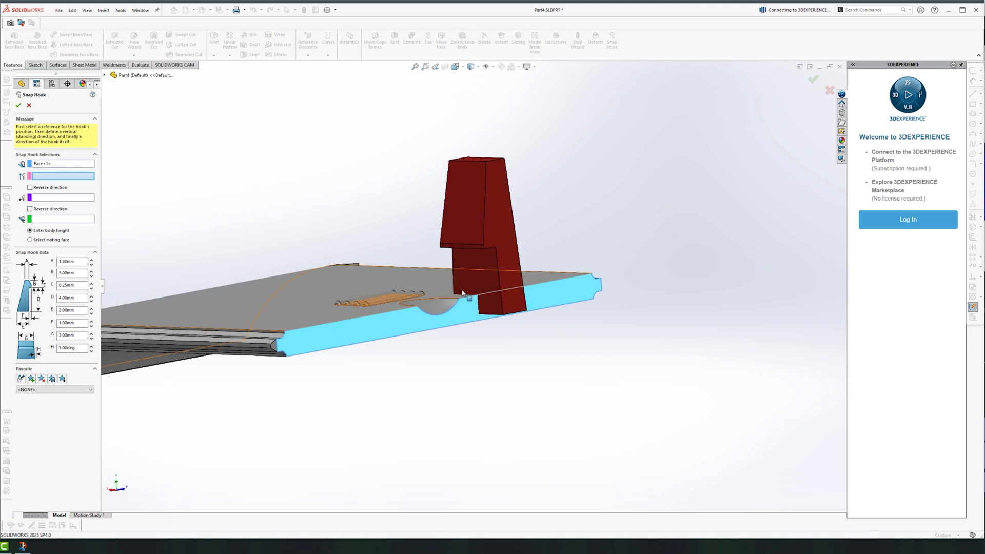
pyautogui.click(18, 105)
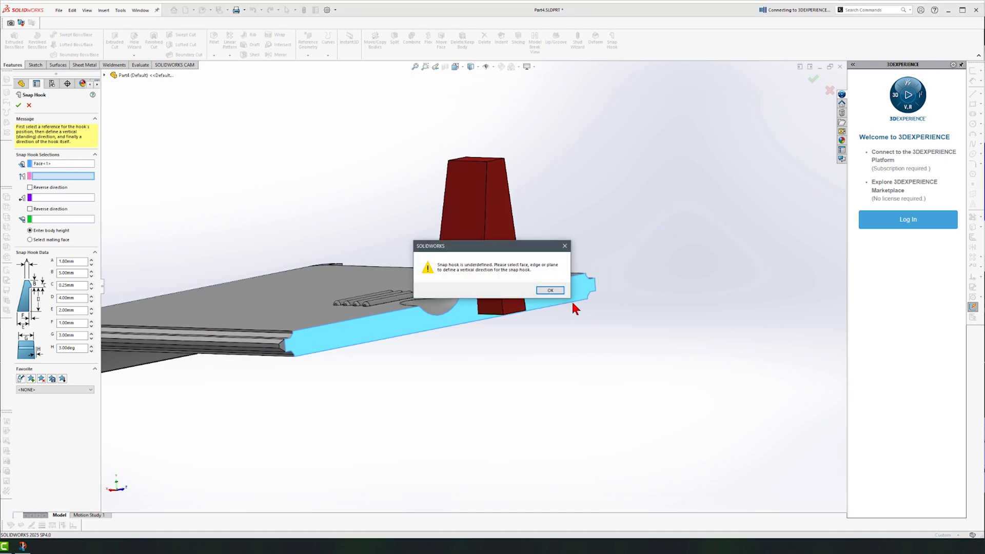
pyautogui.click(552, 290)
# Step: Define the snap hook's vertical direction with the cover's flat end face so the hook stands out from it
pyautogui.press('z')
pyautogui.press('z')
pyautogui.press('z')
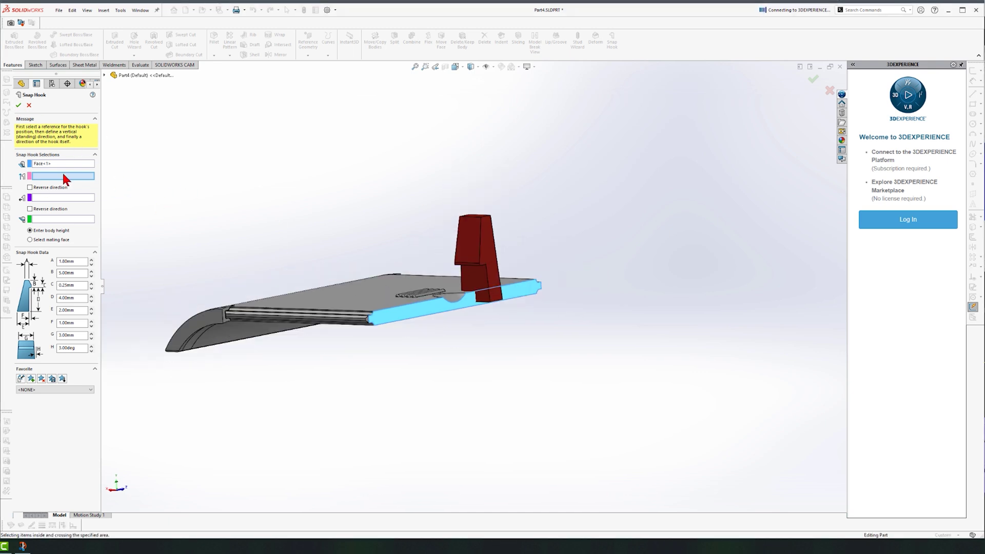
pyautogui.scroll(-5, 430, 308)
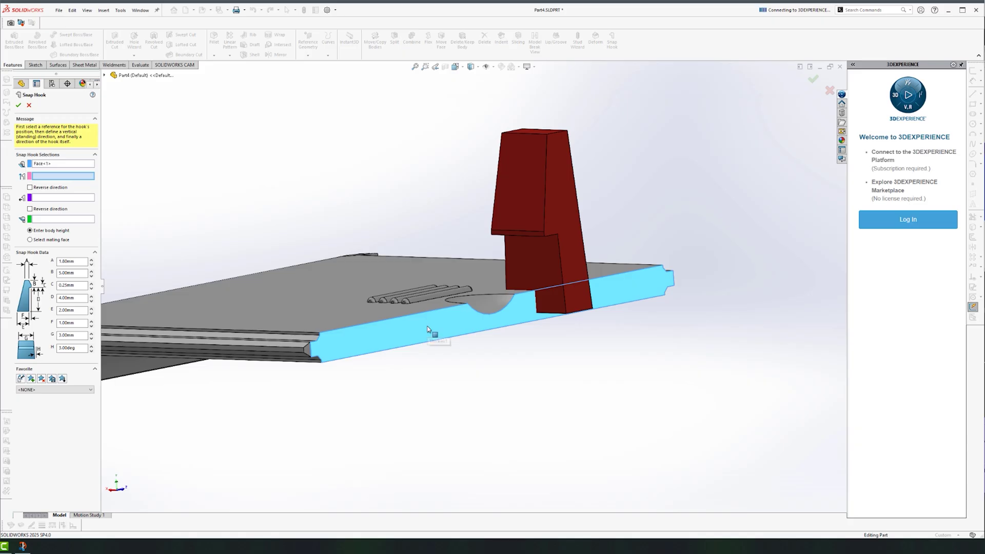
pyautogui.click(428, 332)
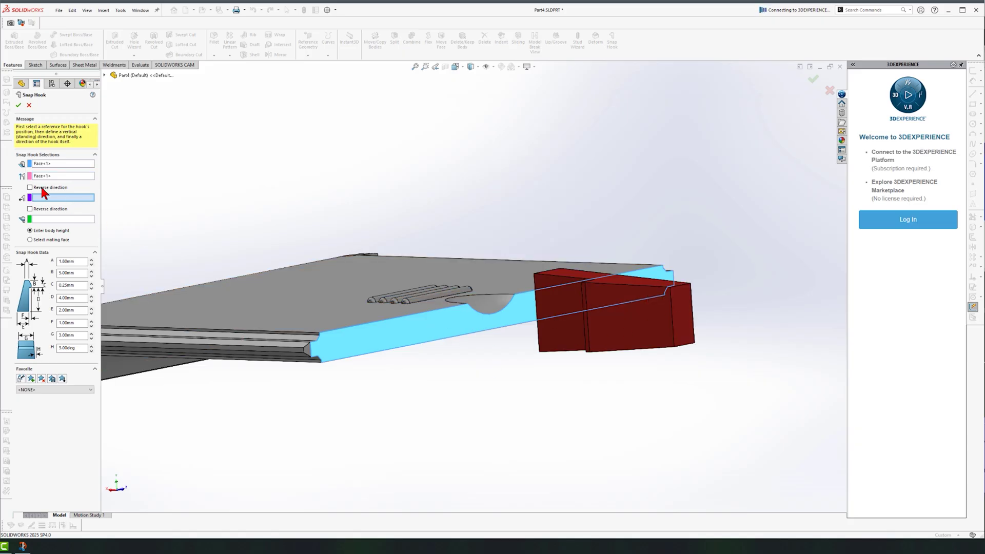
# Step: Define the direction of the hook with the sloped upper face of the cover's side rail
pyautogui.scroll(5, 454, 280)
pyautogui.moveTo(446, 363); pyautogui.dragTo(337, 300, button='middle')
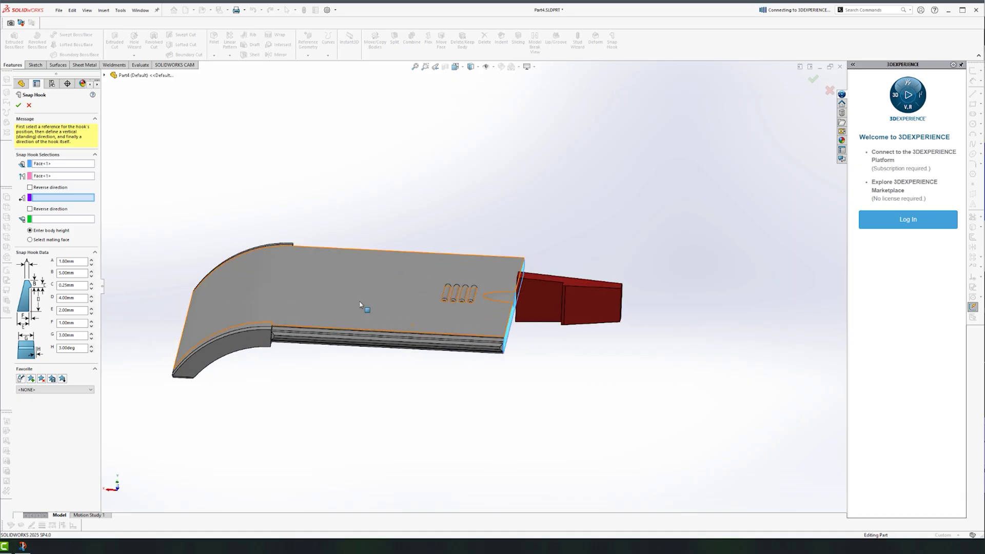
pyautogui.moveTo(447, 353); pyautogui.dragTo(539, 357, button='middle')
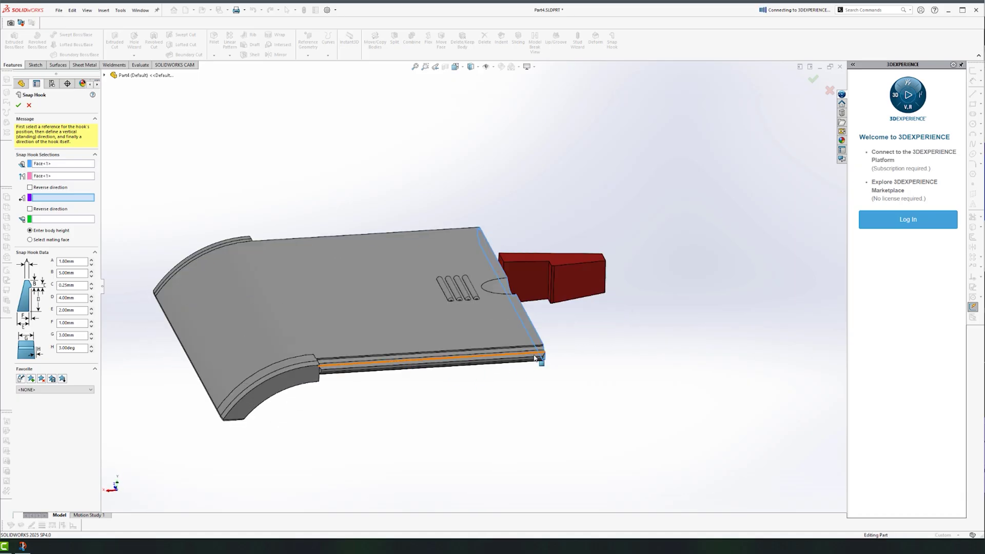
pyautogui.scroll(-10, 429, 263)
pyautogui.scroll(-5, 429, 263)
pyautogui.moveTo(380, 222); pyautogui.dragTo(411, 185, button='middle')
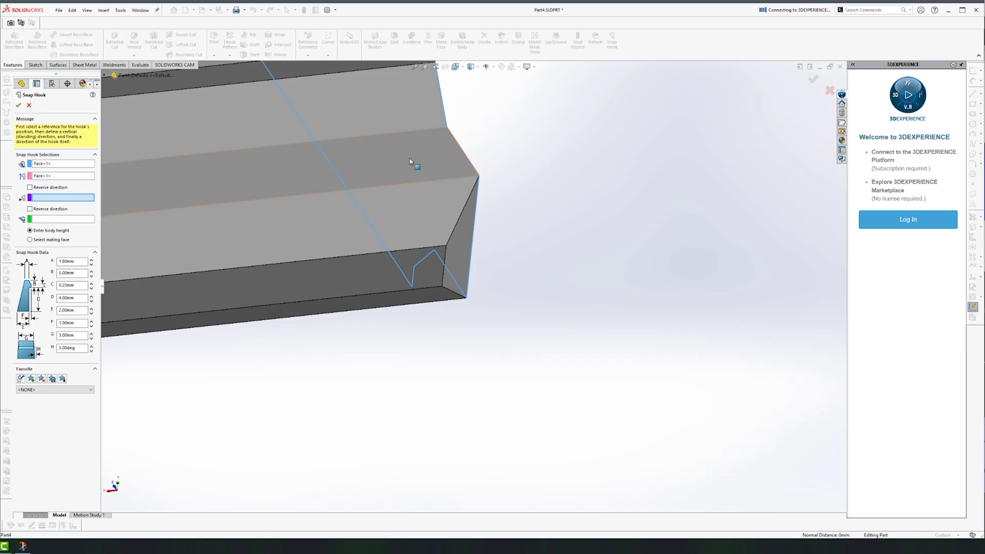
pyautogui.click(410, 158)
pyautogui.scroll(3, 440, 233)
pyautogui.scroll(10, 440, 232)
pyautogui.moveTo(440, 233); pyautogui.dragTo(560, 228, button='middle')
pyautogui.scroll(-4, 683, 228)
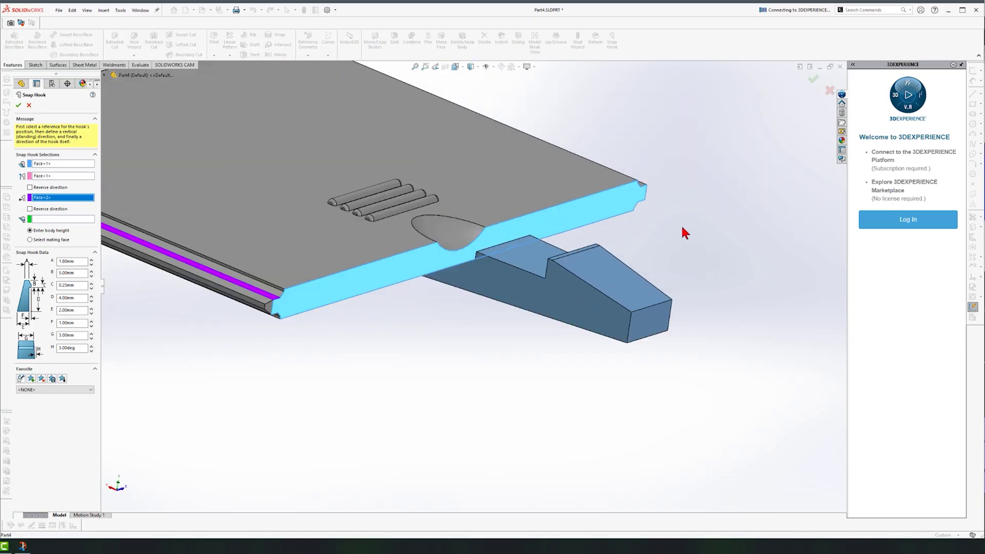
# Step: Set the hook's lip dimension C to 0 mm
pyautogui.moveTo(683, 228); pyautogui.dragTo(478, 307, button='middle')
pyautogui.scroll(5, 522, 340)
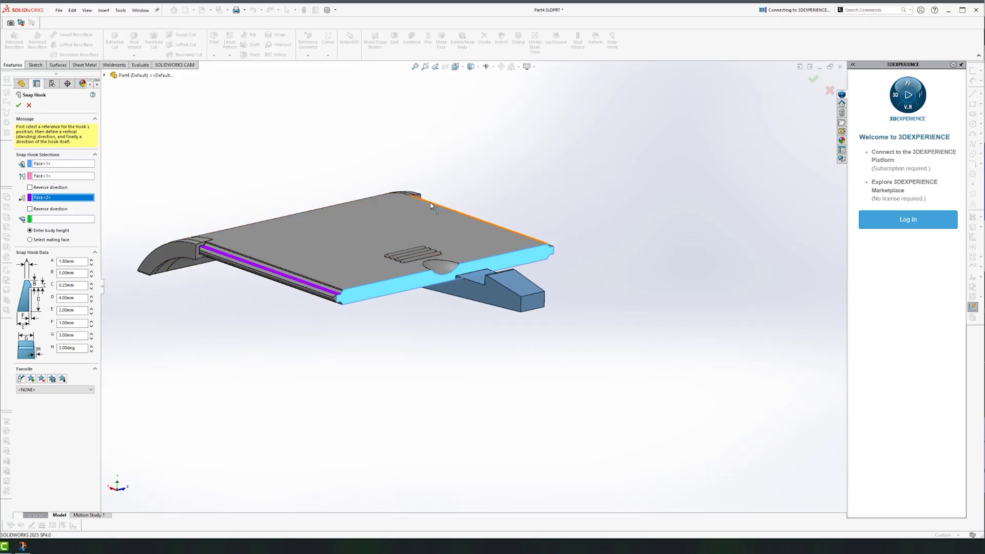
pyautogui.scroll(-8, 528, 220)
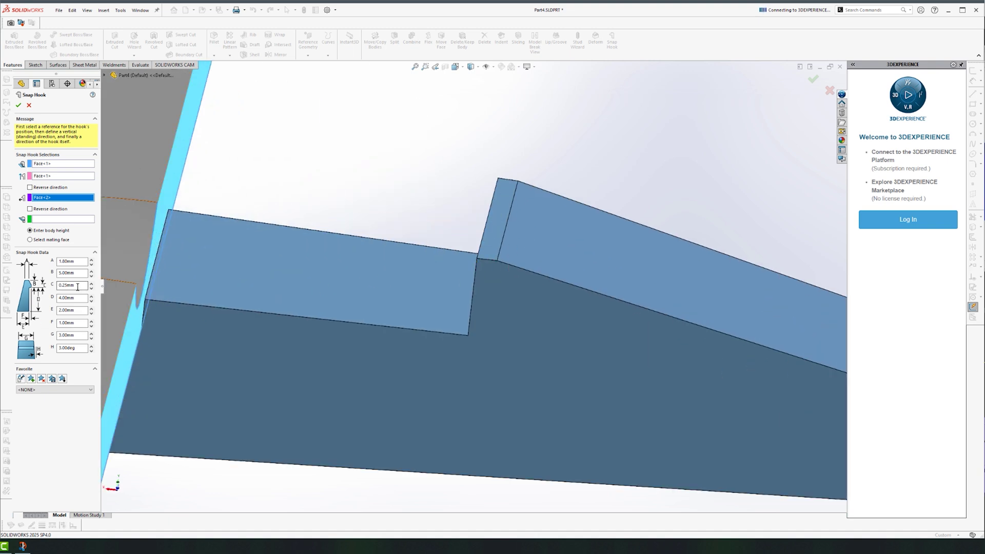
pyautogui.press('Return')
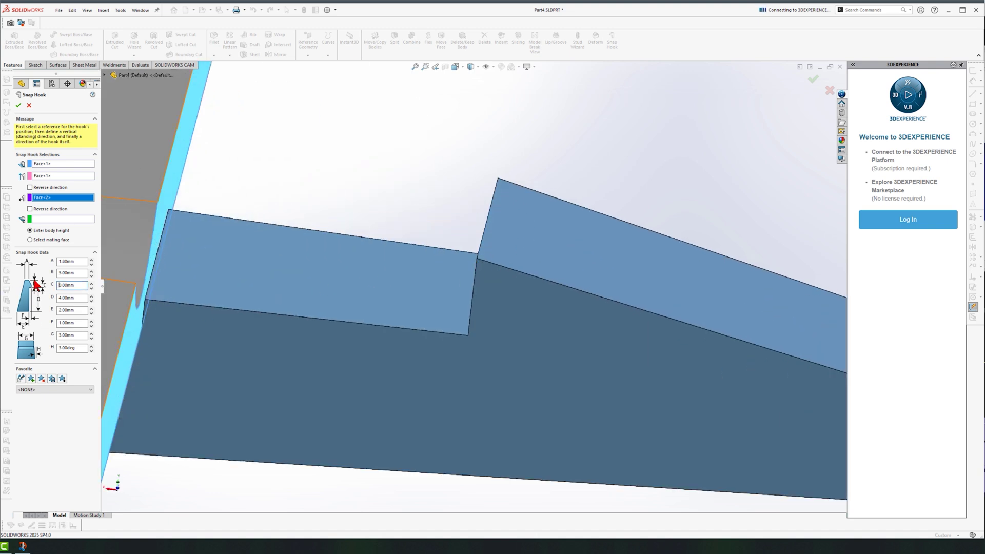
# Step: Set the hook's width G to 2 mm and finish the snap hook feature
pyautogui.scroll(6, 451, 288)
pyautogui.moveTo(585, 300); pyautogui.dragTo(109, 344, button='middle')
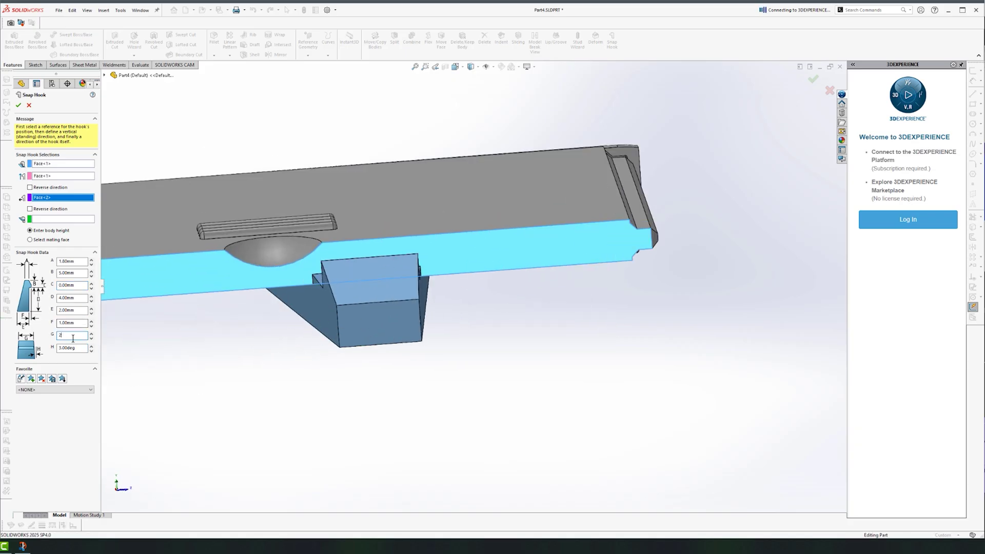
pyautogui.press('Return')
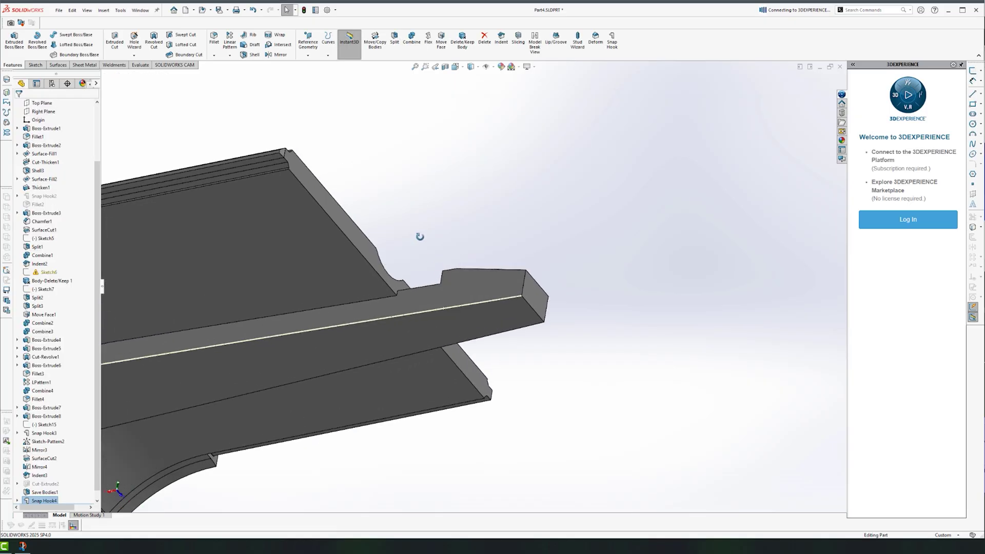
pyautogui.scroll(4, 424, 343)
pyautogui.moveTo(420, 237); pyautogui.dragTo(432, 367, button='middle')
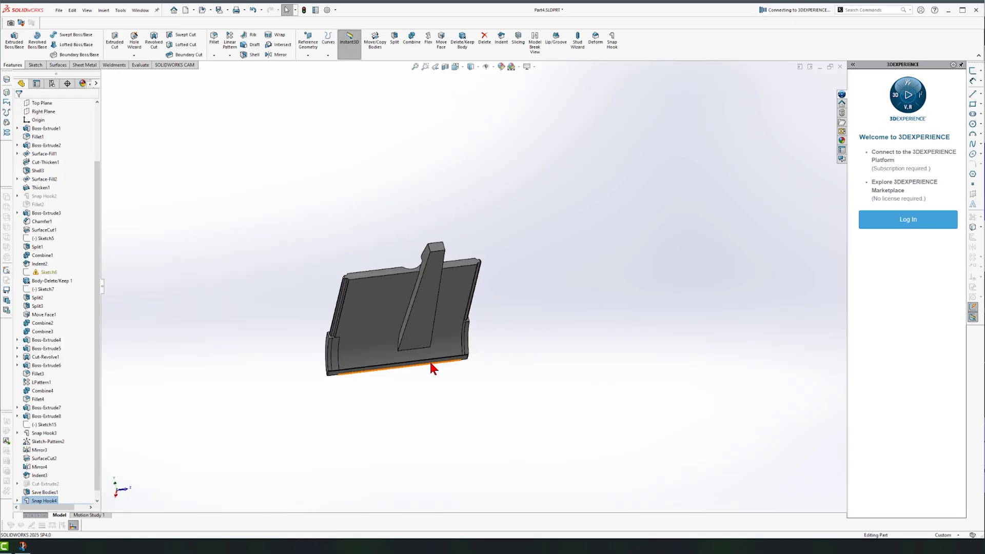
# Step: Open the new snap hook's underlying 3D sketch for editing
pyautogui.scroll(-3, 415, 308)
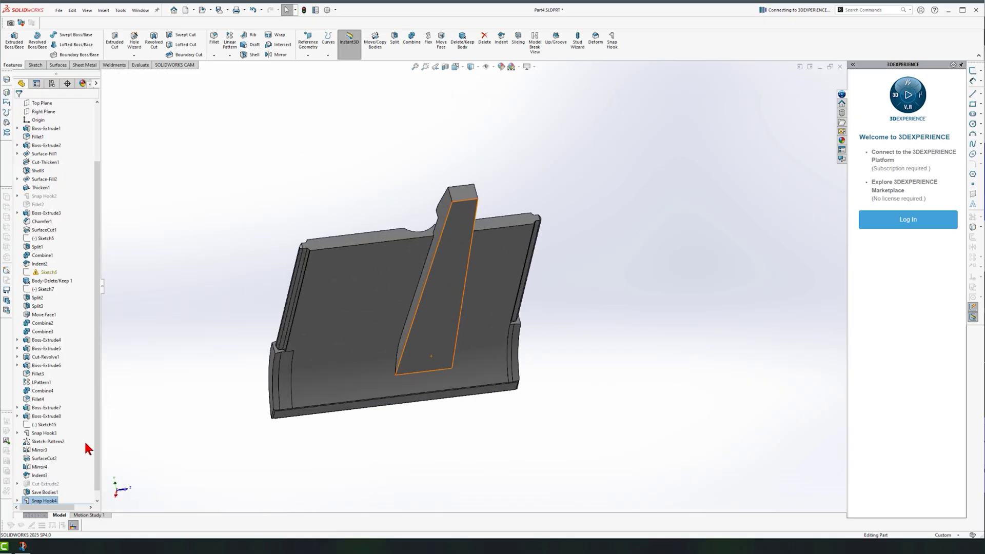
pyautogui.scroll(-1, 41, 455)
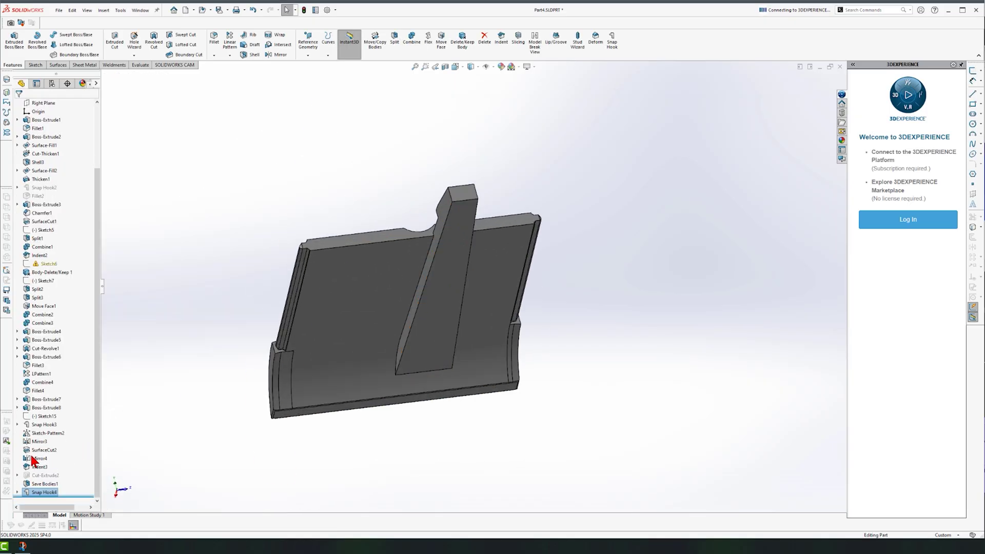
pyautogui.click(18, 492)
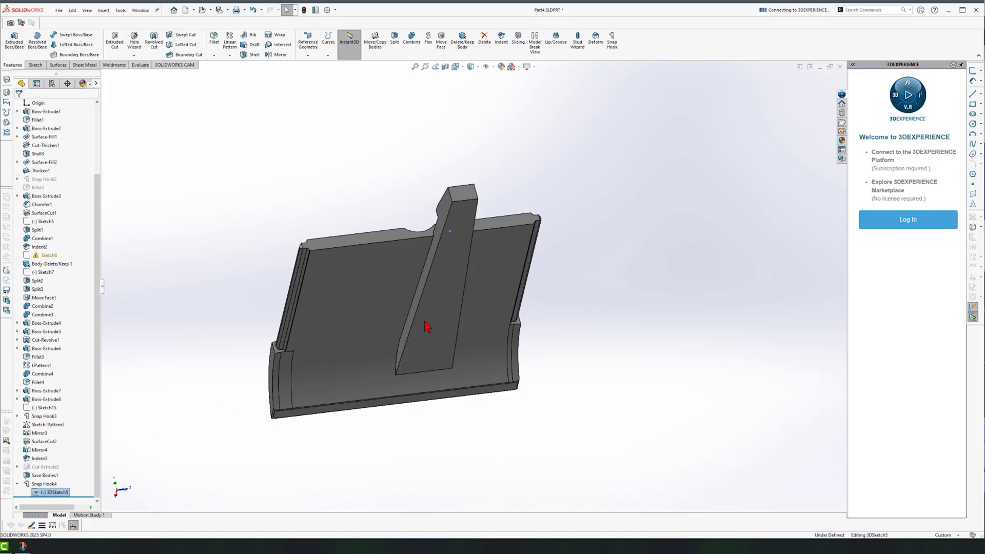
pyautogui.scroll(-4, 445, 245)
# Step: Move the hook's position point along the cover's end face to a spot beside the finger recess
pyautogui.moveTo(444, 232)
pyautogui.mouseDown(button='middle')
pyautogui.moveTo(438, 245)
pyautogui.moveTo(465, 232)
pyautogui.mouseUp(button='middle')
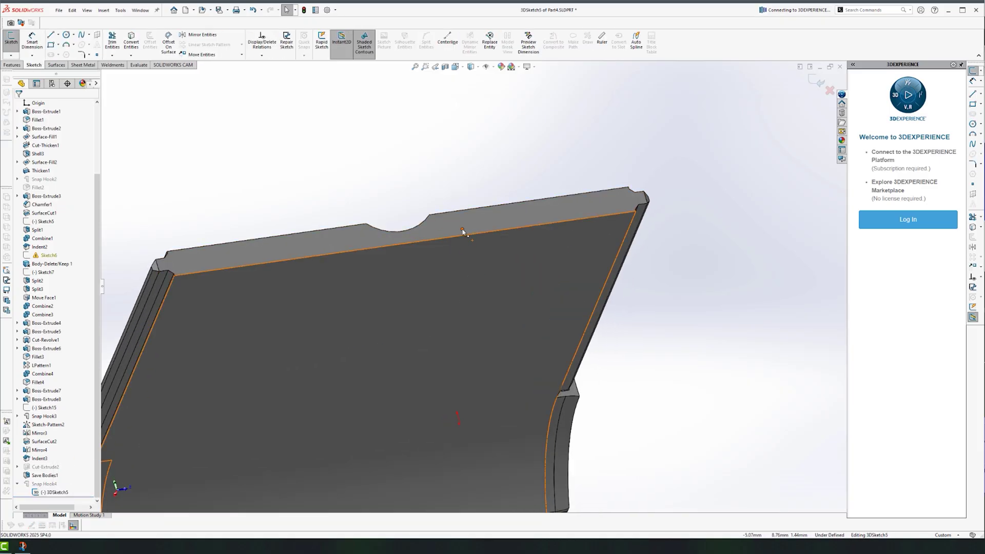
pyautogui.click(462, 231)
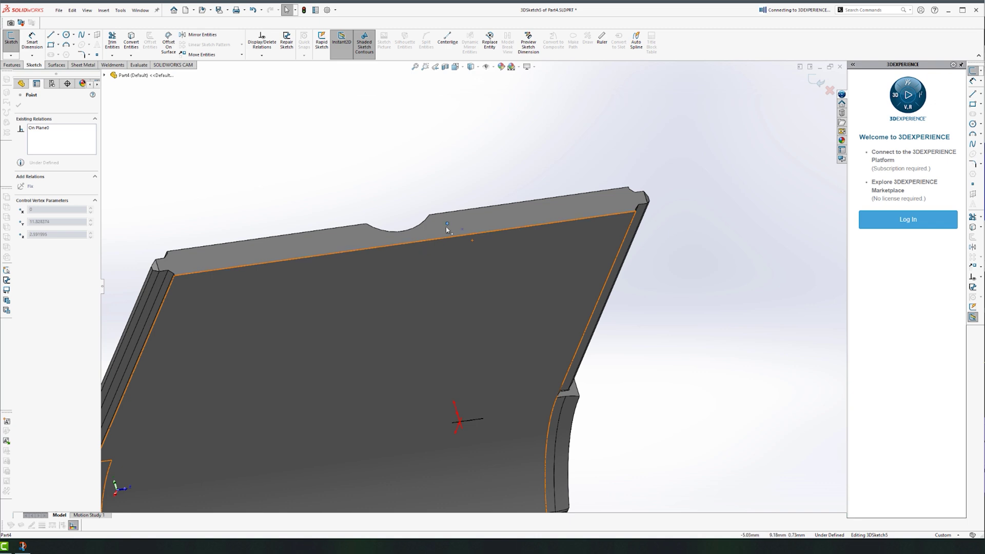
pyautogui.moveTo(446, 227); pyautogui.dragTo(446, 230)
pyautogui.click(697, 241)
# Step: Add an On Plane relation between the hook's position point and the Front Plane to centre the point across the cover
pyautogui.scroll(4, 513, 278)
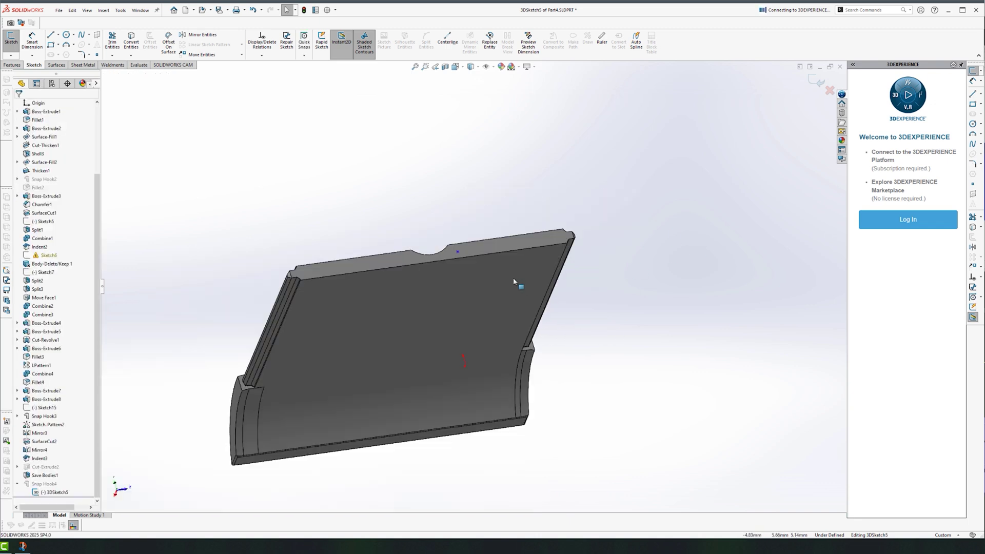
pyautogui.moveTo(552, 274); pyautogui.dragTo(643, 353, button='middle')
pyautogui.press('space')
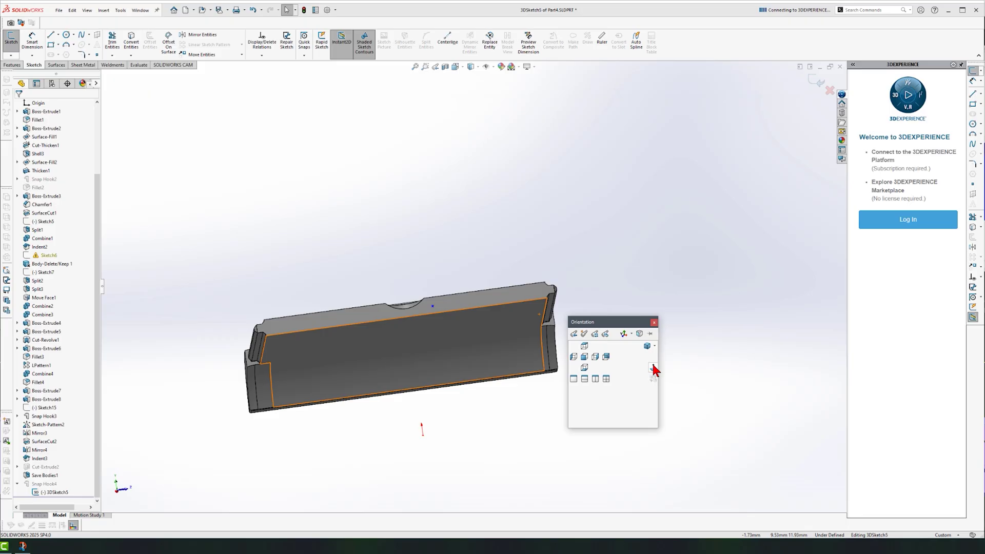
pyautogui.click(652, 367)
pyautogui.hotkey('ctrl', '3')
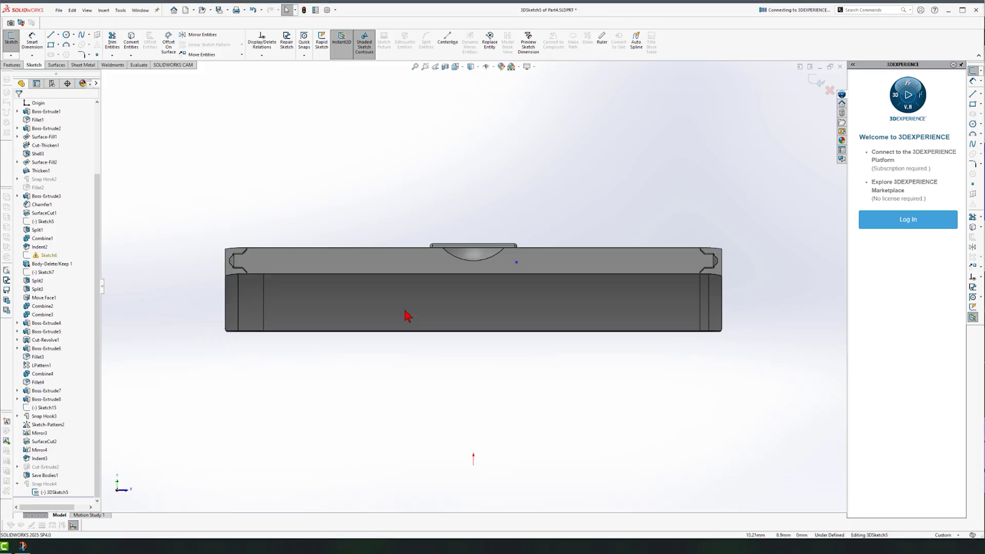
pyautogui.moveTo(466, 323); pyautogui.dragTo(488, 336, button='middle')
pyautogui.scroll(5, 488, 336)
pyautogui.moveTo(579, 287); pyautogui.dragTo(579, 306, button='middle')
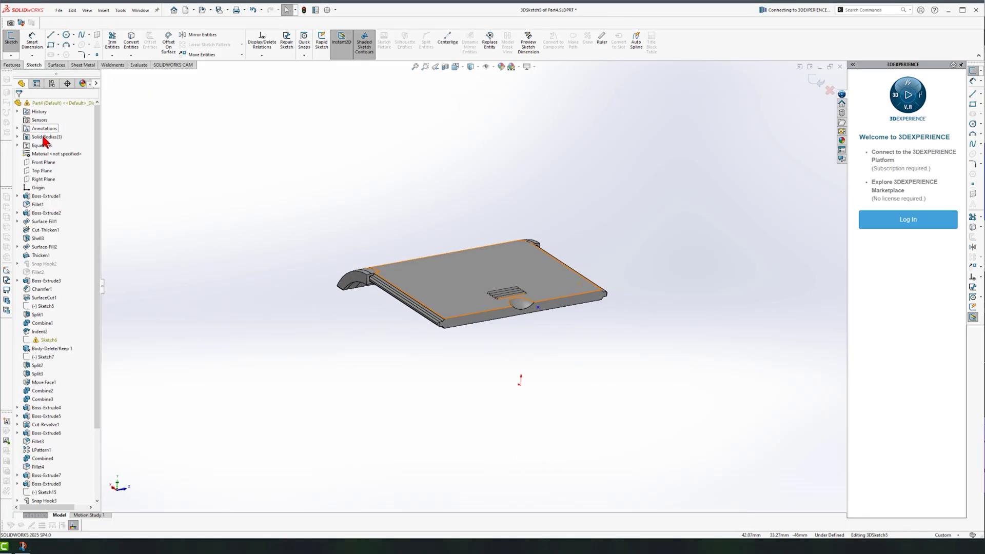
pyautogui.click(44, 164)
pyautogui.moveTo(346, 325); pyautogui.dragTo(403, 313, button='middle')
pyautogui.scroll(-4, 555, 329)
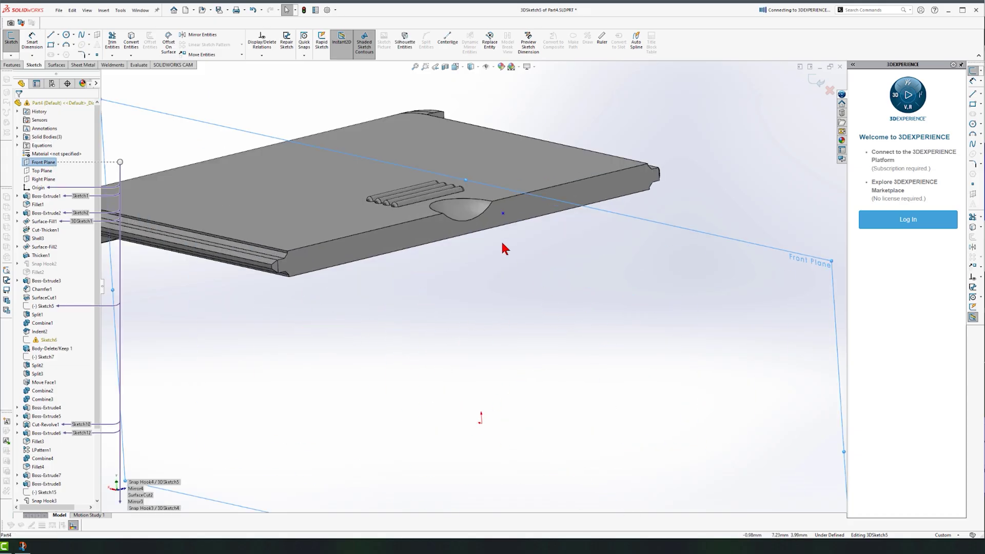
pyautogui.keyDown('ctrl'); pyautogui.click(503, 216); pyautogui.keyUp('ctrl')
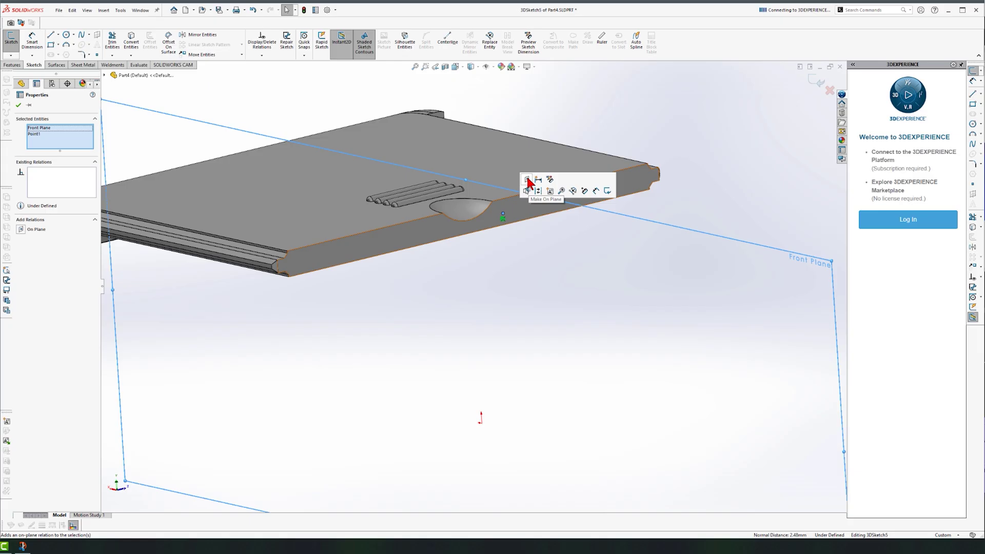
pyautogui.press('Escape')
# Step: Move the hook's position point down the cover's end face to just below the finger recess and finish editing the 3D sketch
pyautogui.scroll(-5, 505, 227)
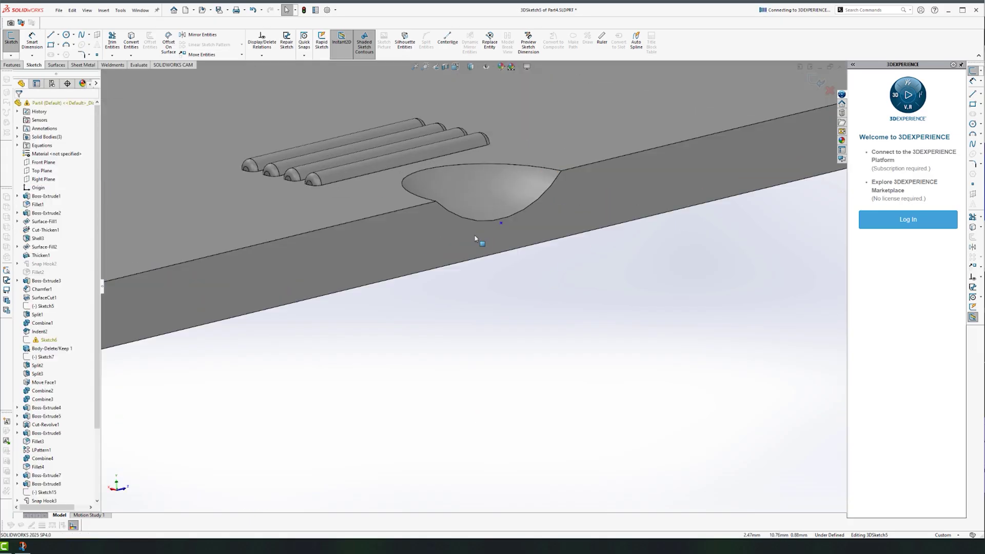
pyautogui.moveTo(509, 224); pyautogui.dragTo(510, 235)
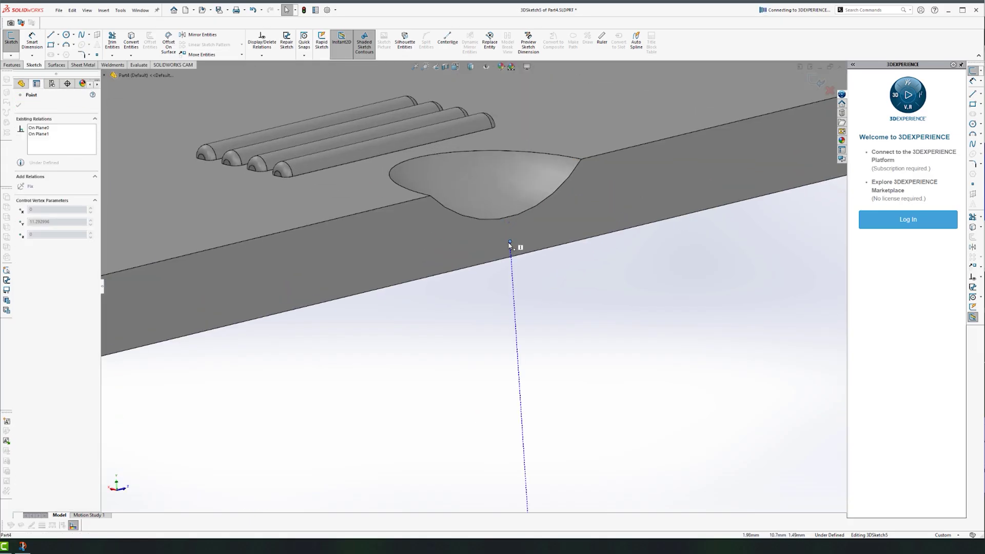
pyautogui.scroll(4, 555, 330)
pyautogui.click(821, 78)
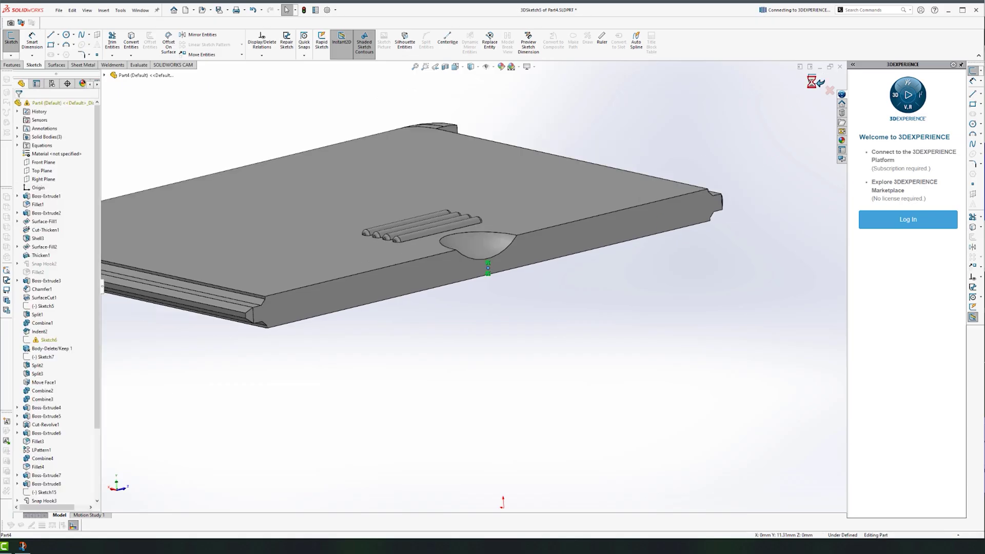
# Step: Examine the cover seated in the housing from outside and from underneath, including where the hook meets the housing
pyautogui.scroll(3, 505, 389)
pyautogui.moveTo(505, 389)
pyautogui.mouseDown(button='middle')
pyautogui.moveTo(481, 243)
pyautogui.moveTo(493, 356)
pyautogui.moveTo(544, 387)
pyautogui.moveTo(422, 311)
pyautogui.mouseUp(button='middle')
pyautogui.scroll(-2, 422, 311)
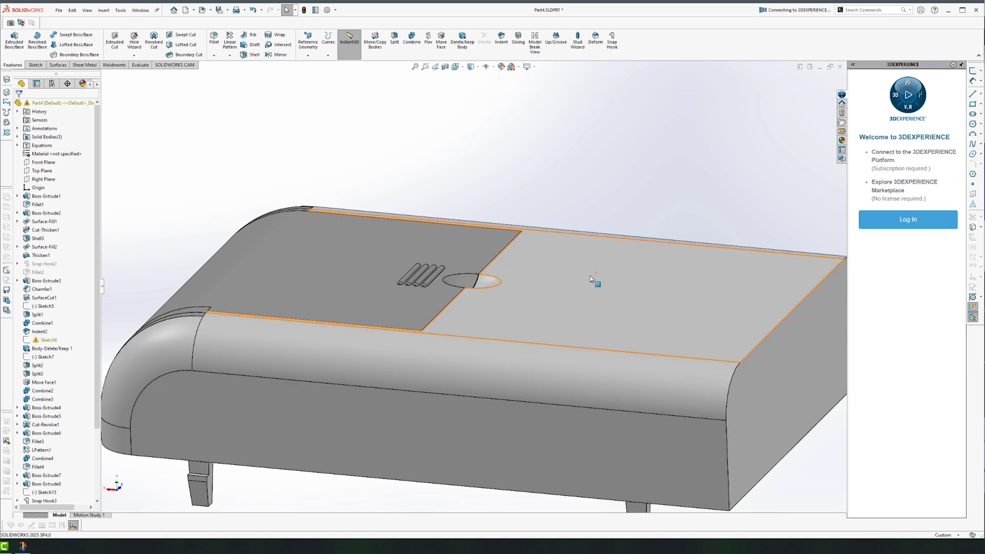
pyautogui.moveTo(590, 275); pyautogui.dragTo(465, 326, button='middle')
pyautogui.scroll(-10, 466, 330)
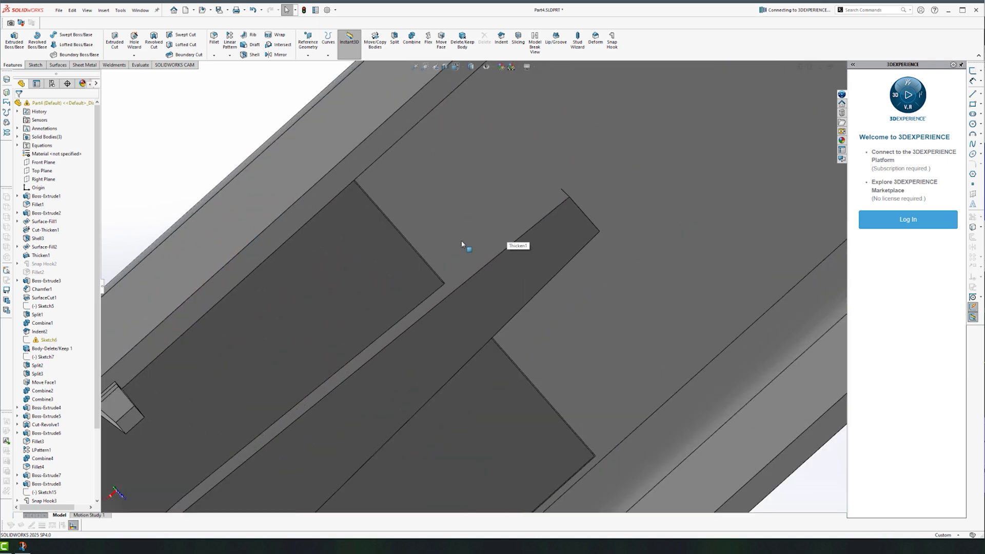
pyautogui.scroll(10, 517, 257)
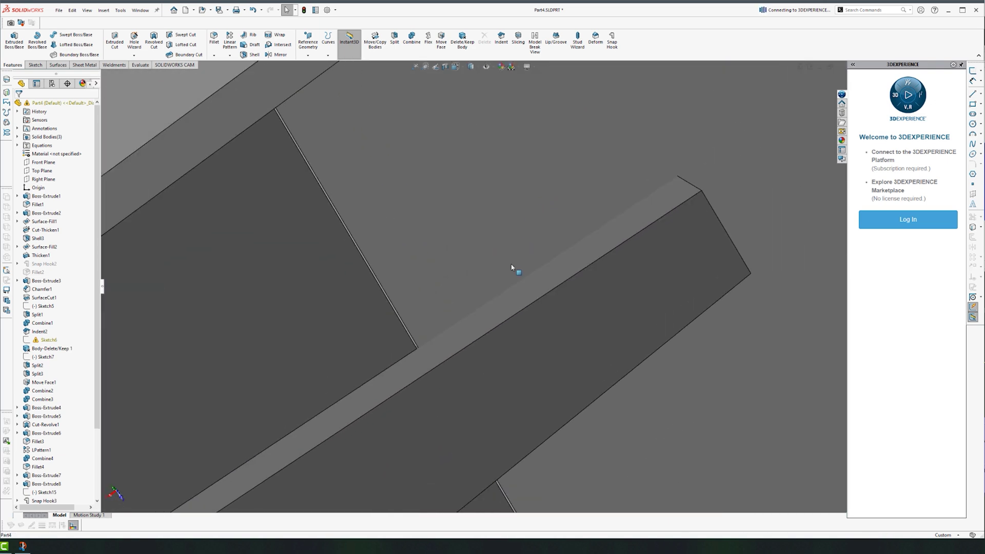
pyautogui.moveTo(503, 269); pyautogui.dragTo(416, 485, button='middle')
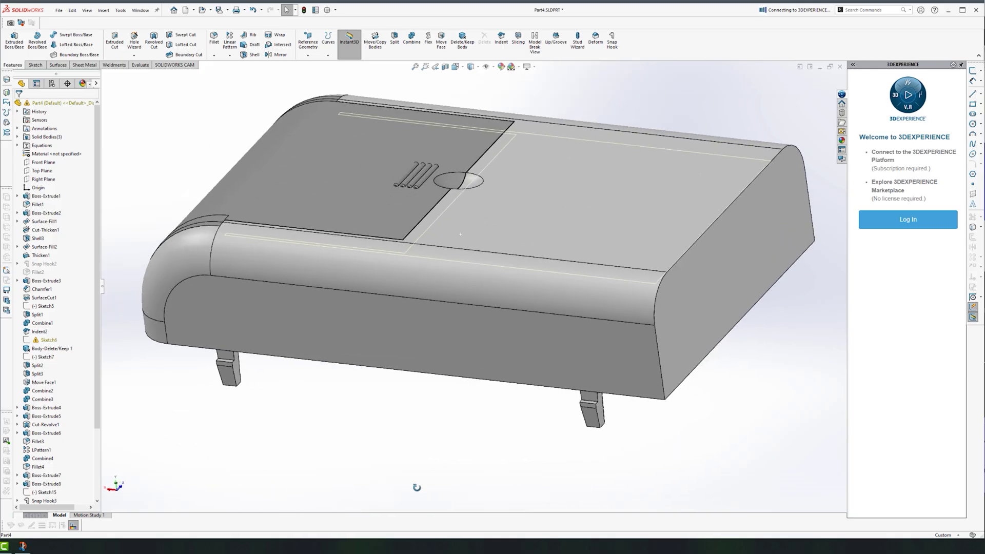
pyautogui.scroll(2, 440, 440)
pyautogui.scroll(2, 464, 216)
pyautogui.scroll(-3, 492, 213)
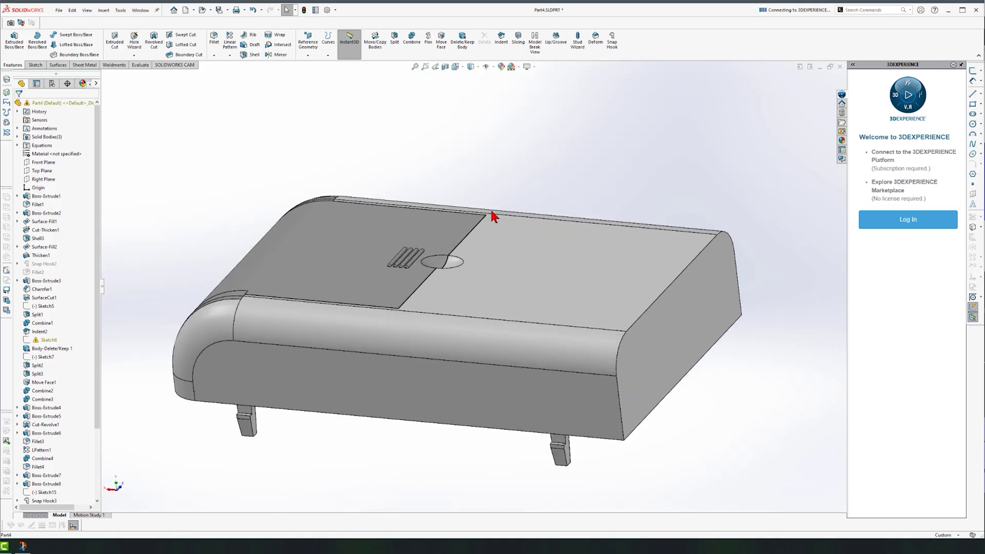
# Step: Set up an Indent with the Cut option, using the housing as the target body and the sliding cover as the tool body region
pyautogui.press('s')
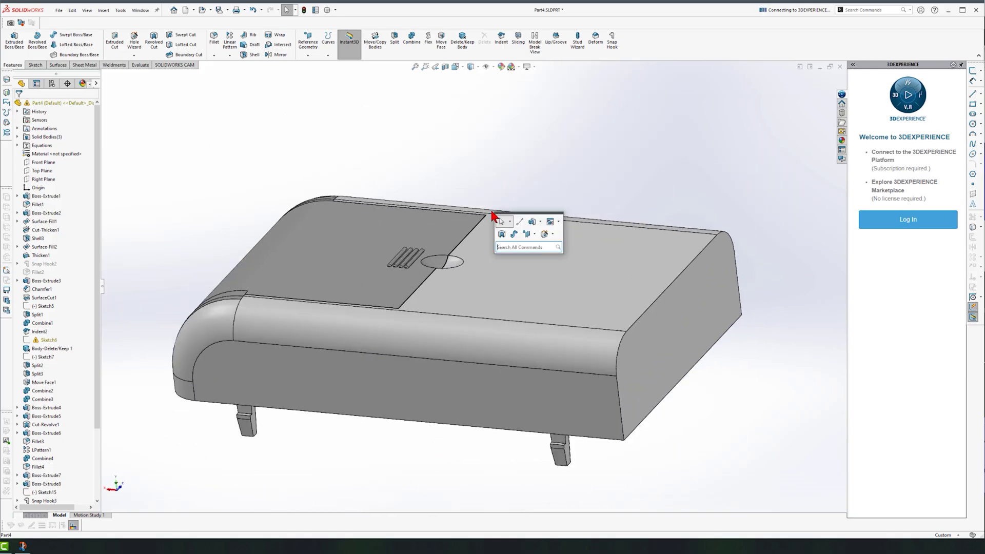
pyautogui.write('indent')
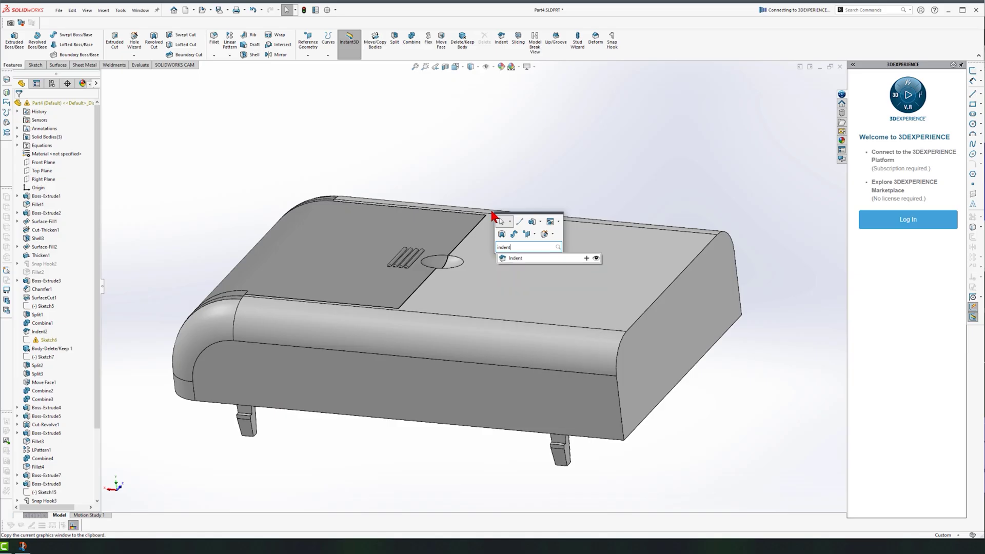
pyautogui.press('Return')
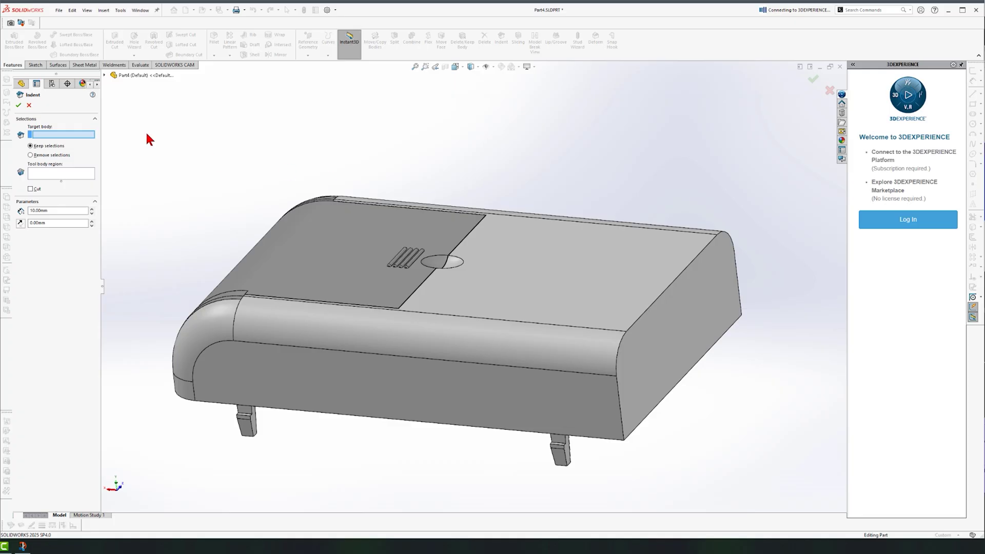
pyautogui.click(580, 285)
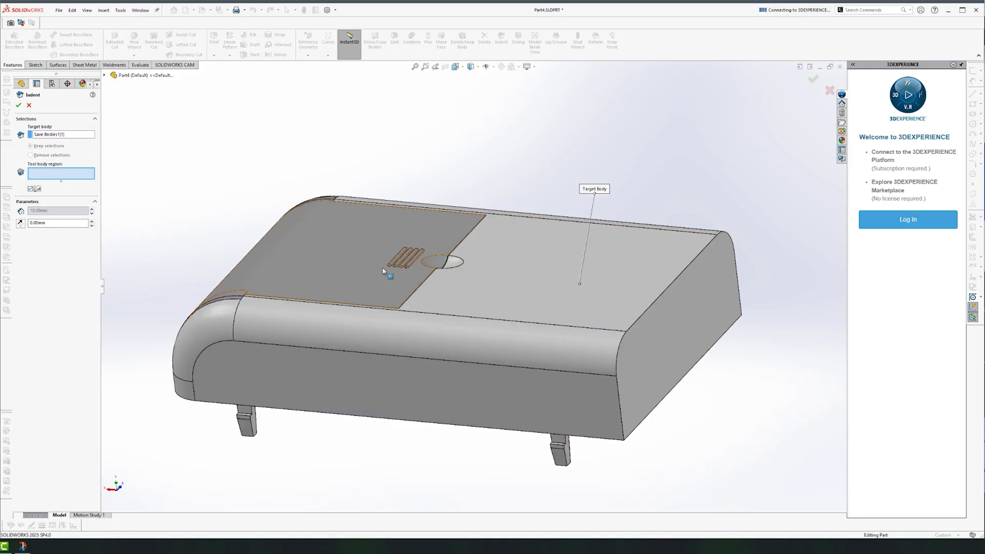
pyautogui.moveTo(439, 397); pyautogui.dragTo(472, 325, button='middle')
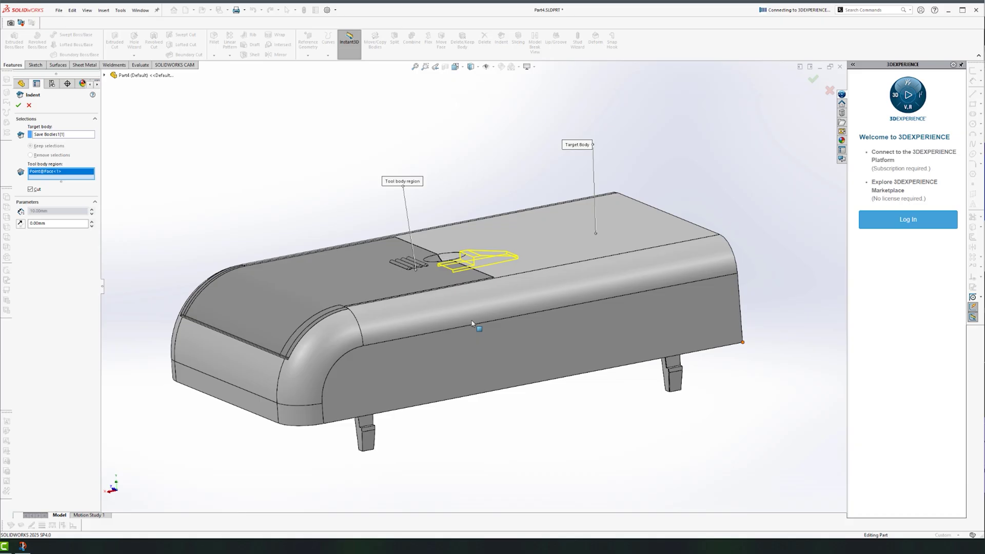
# Step: Set the indent's clearance to 0.05 mm and finish the feature
pyautogui.scroll(-5, 459, 271)
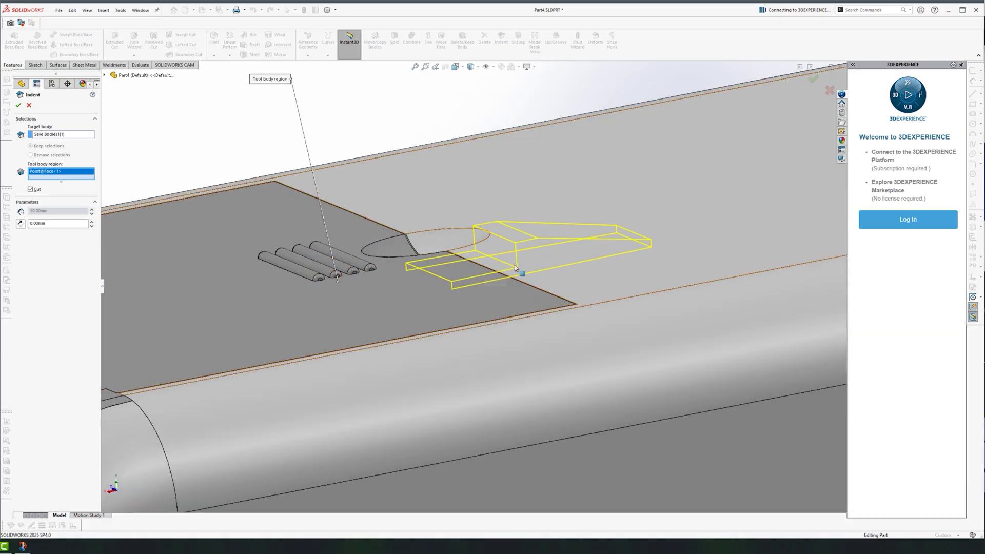
pyautogui.scroll(5, 511, 266)
pyautogui.scroll(-4, 521, 301)
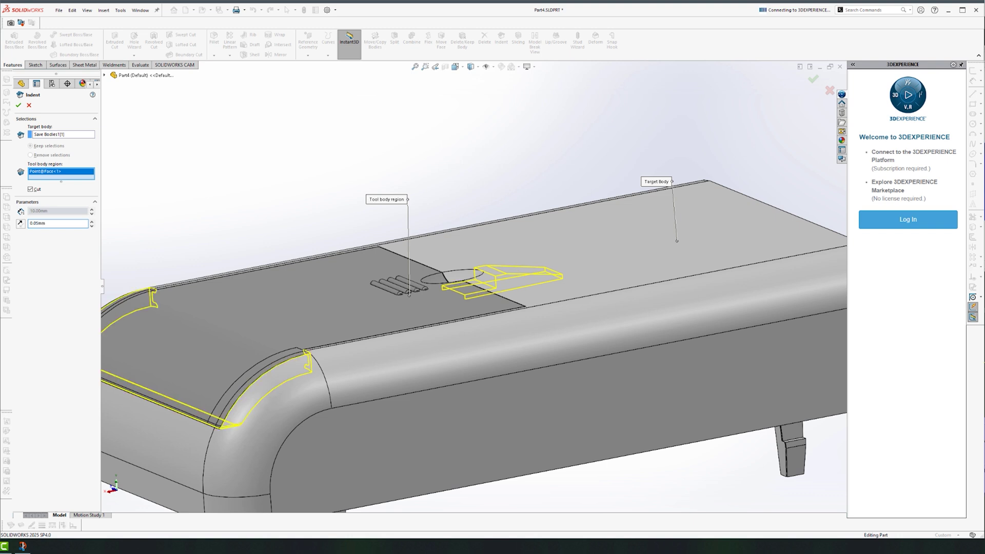
pyautogui.press('Return')
pyautogui.scroll(4, 497, 234)
pyautogui.scroll(-2, 450, 315)
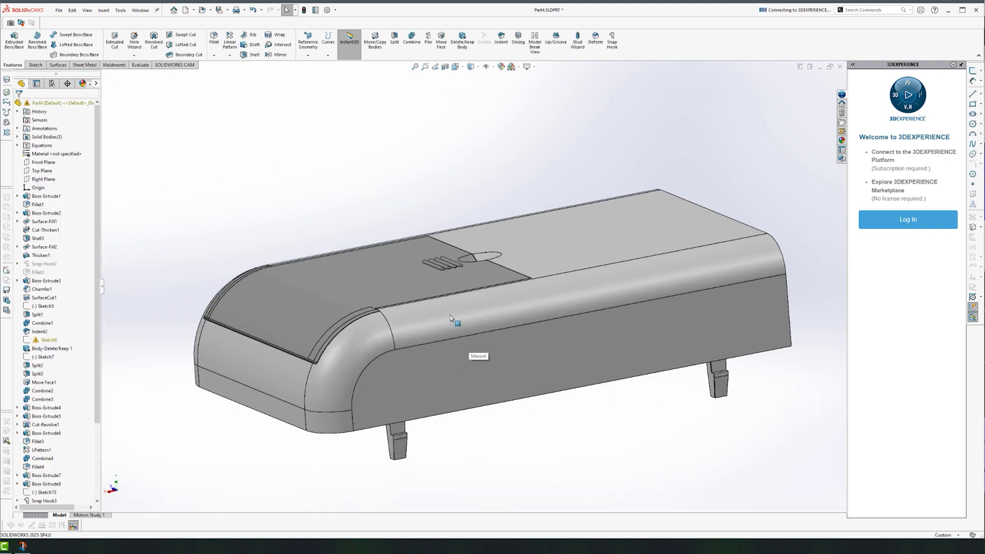
# Step: Hide the sliding cover and inspect the hook-shaped pocket on the inside of the housing
pyautogui.press('Tab')
pyautogui.moveTo(589, 495); pyautogui.dragTo(379, 230, button='middle')
pyautogui.scroll(-6, 509, 330)
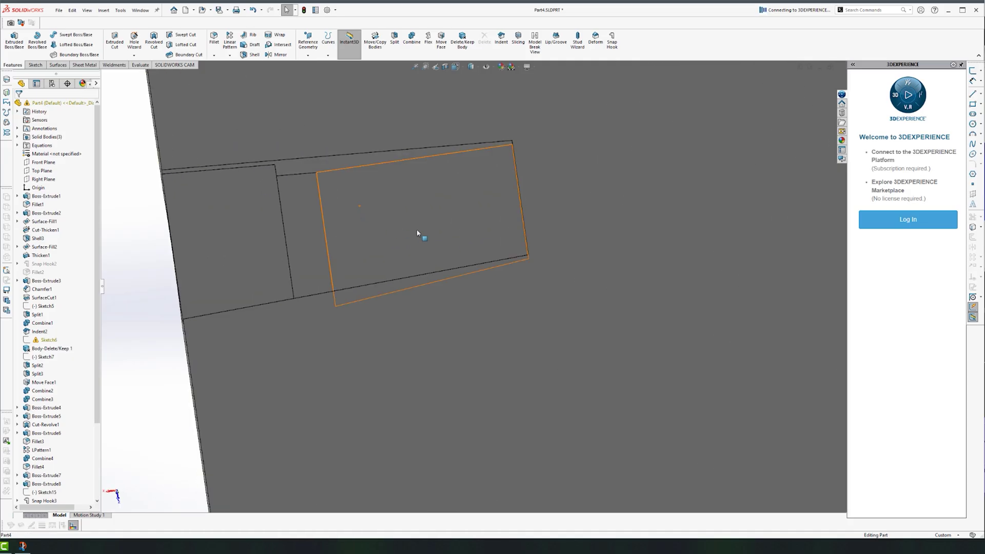
pyautogui.scroll(5, 418, 240)
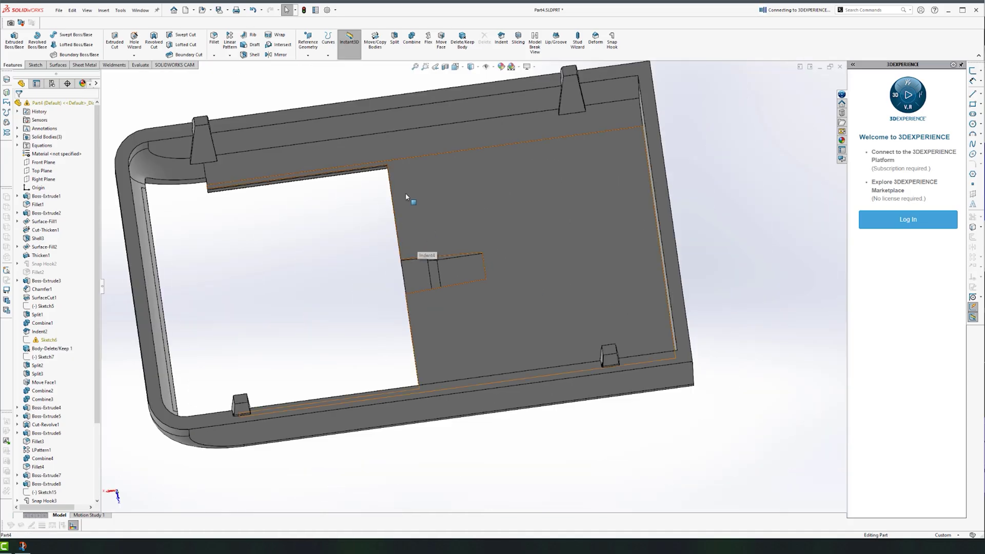
pyautogui.moveTo(405, 196); pyautogui.dragTo(443, 480, button='middle')
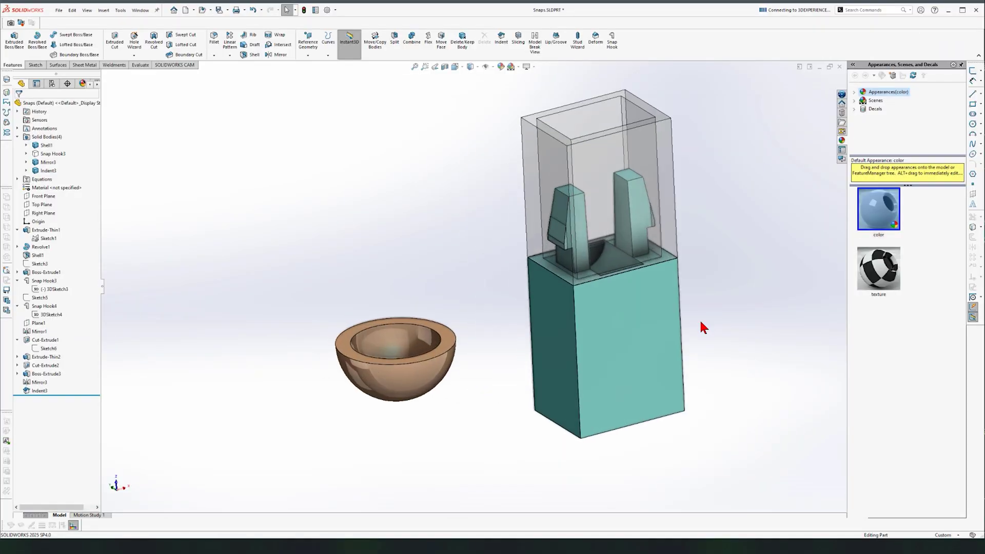
pyautogui.scroll(3, 615, 362)
pyautogui.scroll(-4, 615, 362)
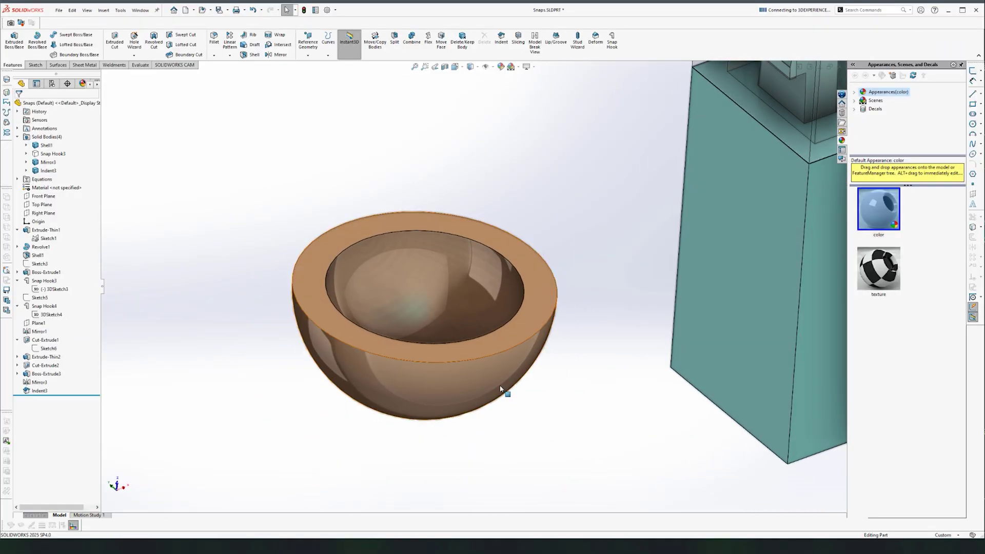
pyautogui.moveTo(559, 362); pyautogui.dragTo(542, 343, button='middle')
pyautogui.press('Down')
pyautogui.press('Down')
pyautogui.press('Down')
pyautogui.press('Down')
pyautogui.press('Down')
pyautogui.press('Down')
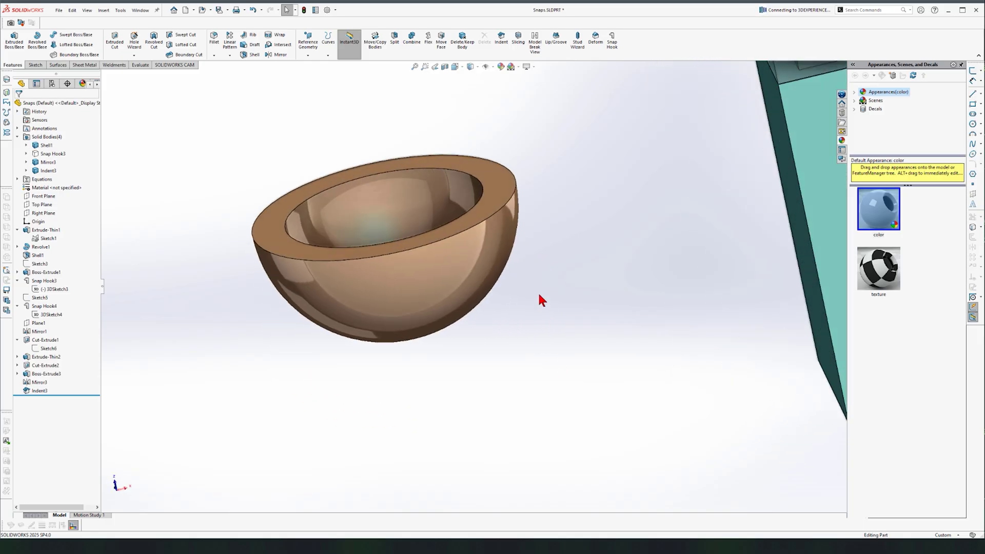
pyautogui.click(612, 40)
pyautogui.click(519, 264)
pyautogui.moveTo(520, 350); pyautogui.dragTo(416, 321, button='middle')
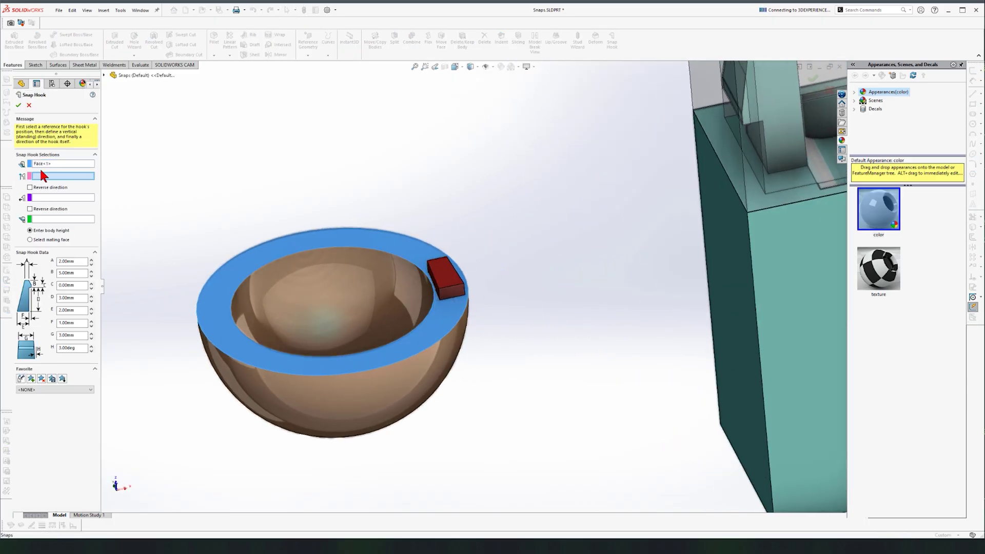
pyautogui.press('Escape')
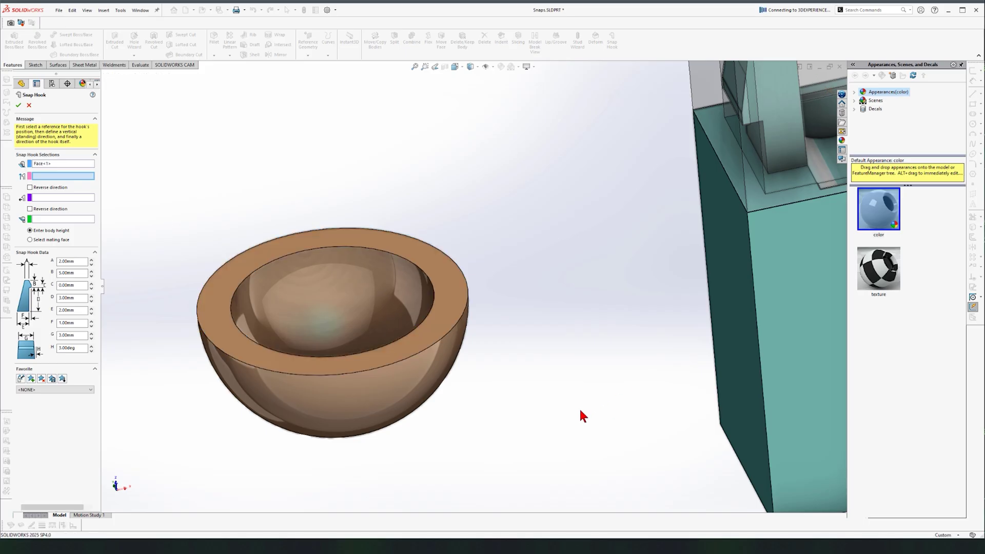
# Step: Create a reference plane parallel to the Top Plane and tangent to the outer spherical face of the hemispherical shell
pyautogui.moveTo(547, 355); pyautogui.dragTo(538, 341, button='middle')
pyautogui.scroll(4, 480, 230)
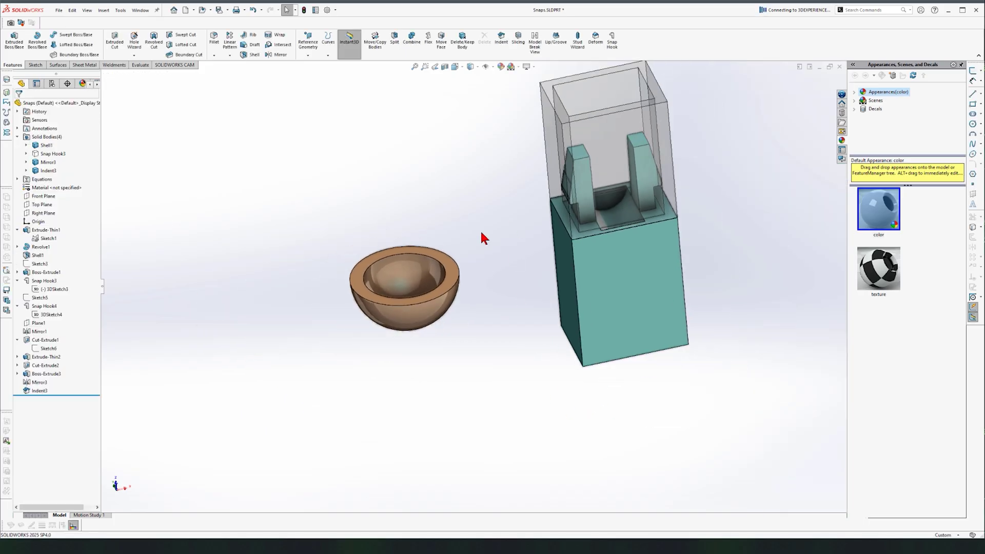
pyautogui.scroll(-2, 480, 230)
pyautogui.moveTo(470, 239); pyautogui.dragTo(479, 233, button='middle')
pyautogui.scroll(5, 479, 232)
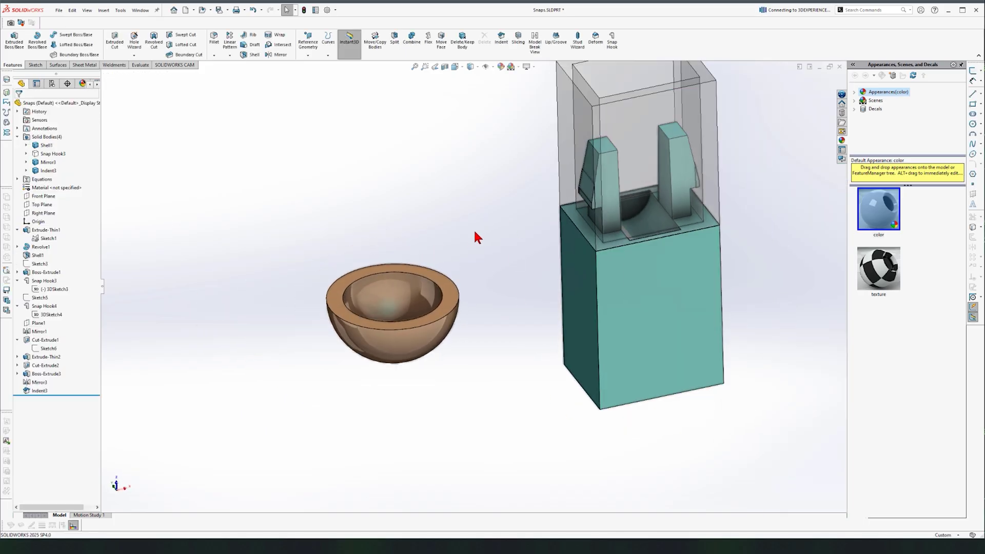
pyautogui.scroll(-2, 423, 310)
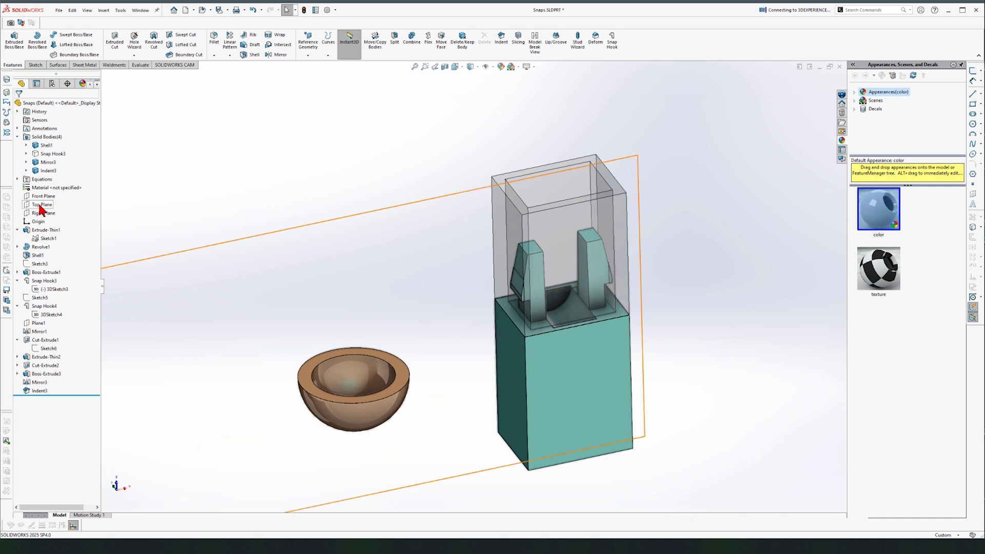
pyautogui.moveTo(402, 339); pyautogui.dragTo(396, 275, button='middle')
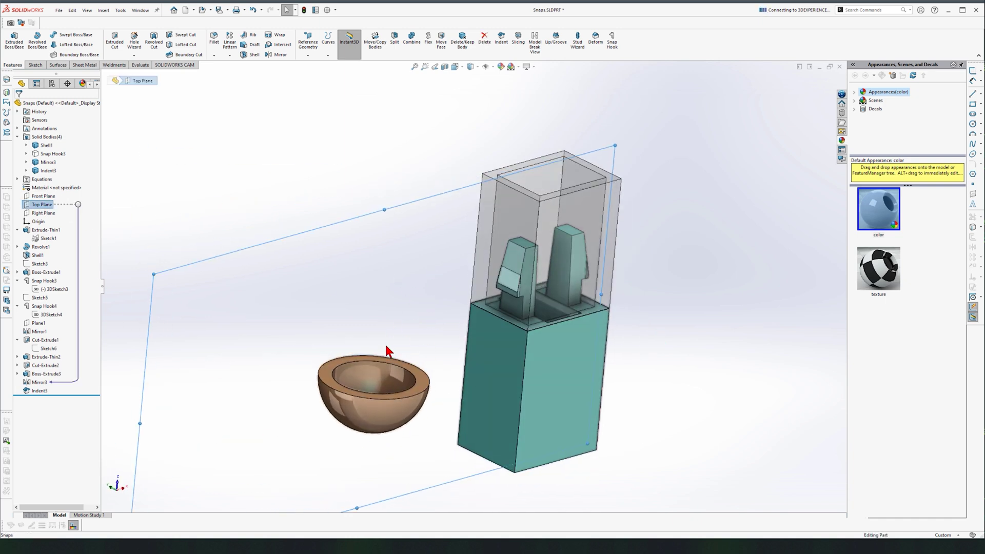
pyautogui.scroll(2, 386, 346)
pyautogui.scroll(-4, 398, 404)
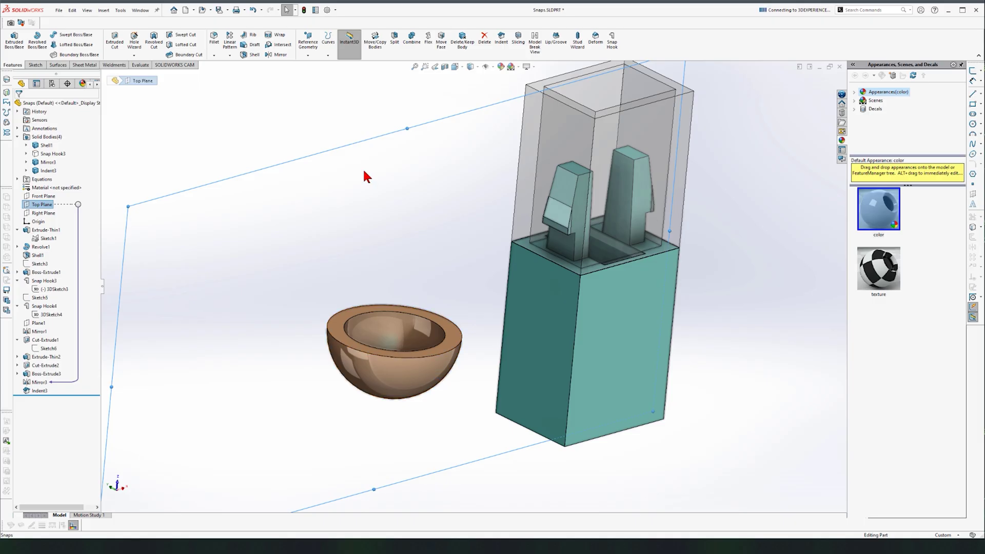
pyautogui.keyDown('ctrl'); pyautogui.moveTo(358, 146); pyautogui.dragTo(398, 186); pyautogui.keyUp('ctrl')
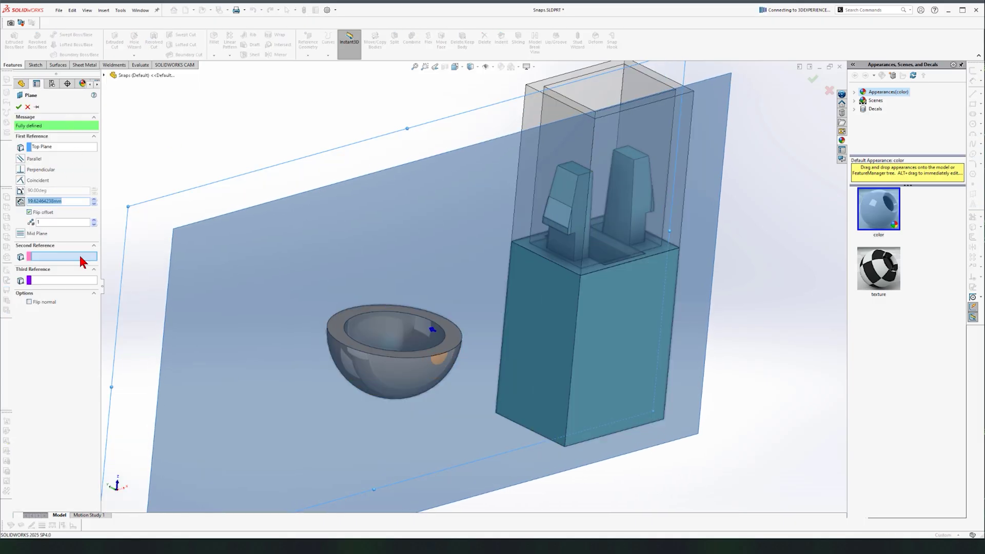
pyautogui.click(442, 362)
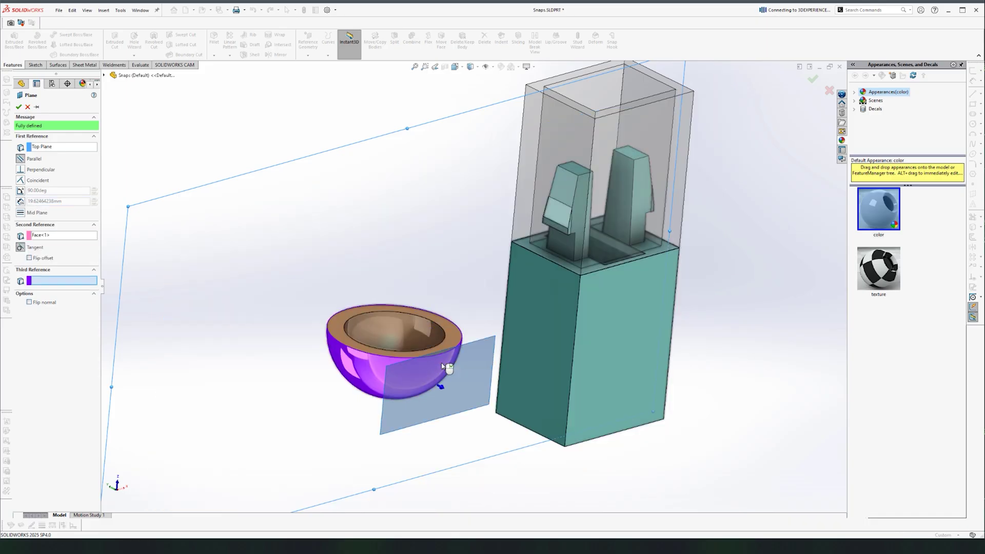
pyautogui.click(19, 106)
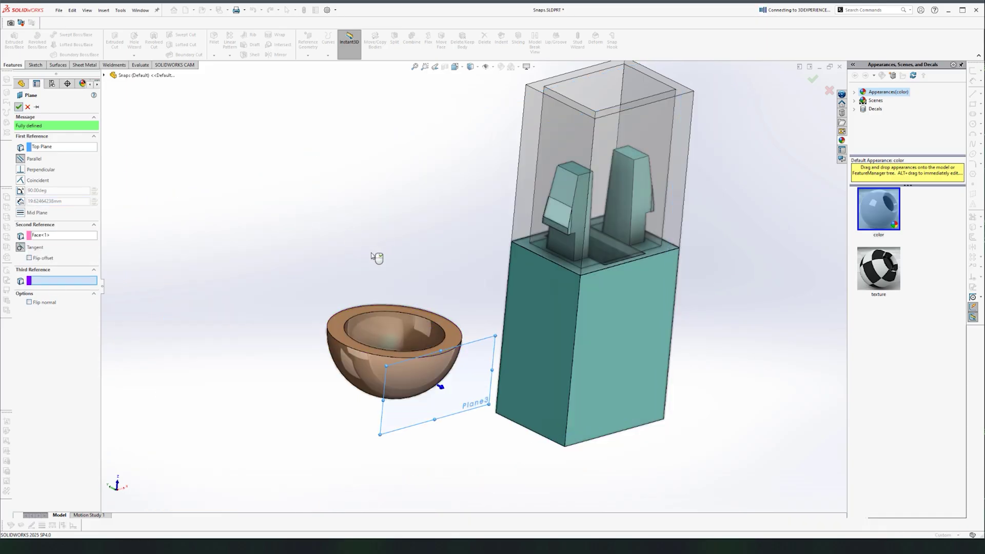
# Step: Add a Snap Hook on the shell's flat rim face, using that face as the vertical direction and the new tangent plane as the hook direction
pyautogui.scroll(-4, 498, 349)
pyautogui.scroll(-2, 485, 272)
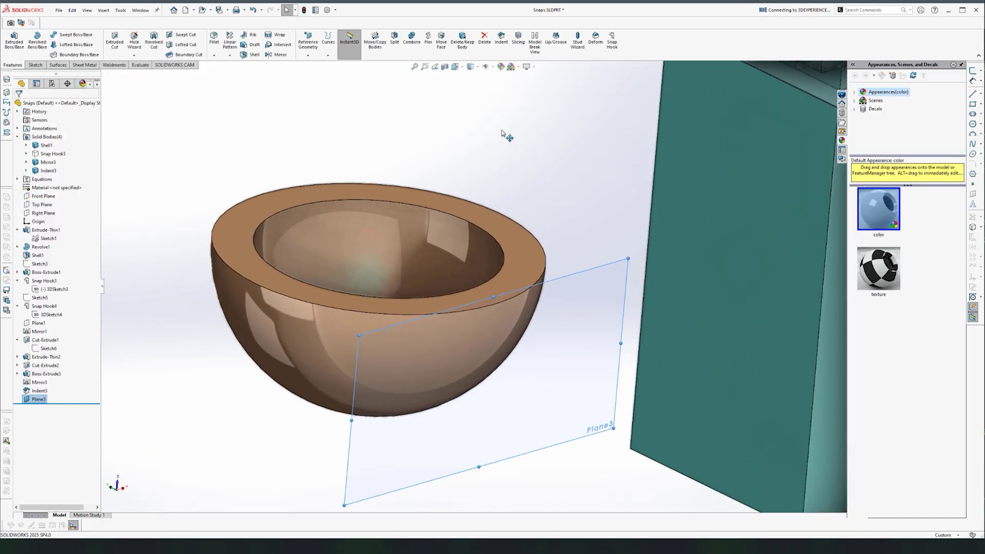
pyautogui.click(612, 41)
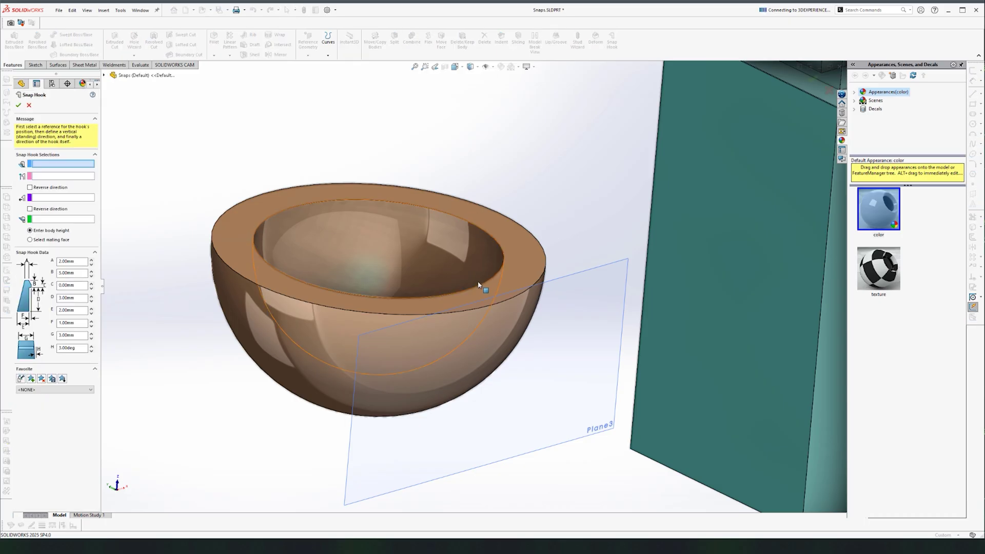
pyautogui.click(489, 296)
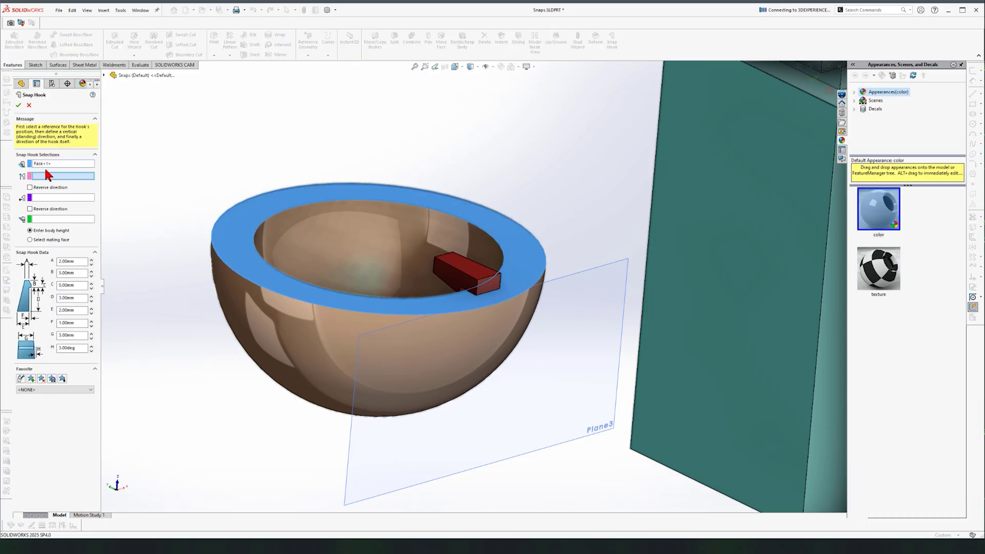
pyautogui.click(542, 271)
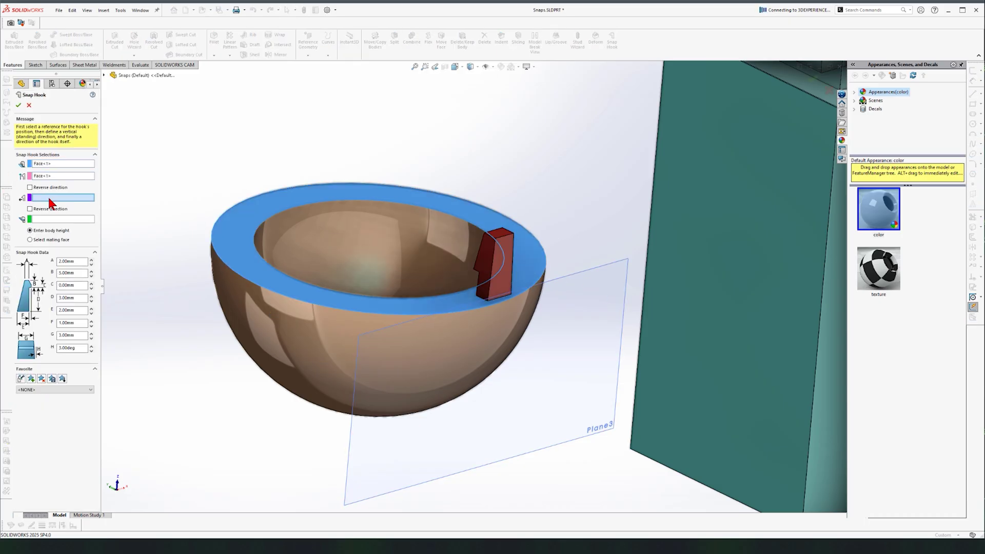
pyautogui.click(583, 277)
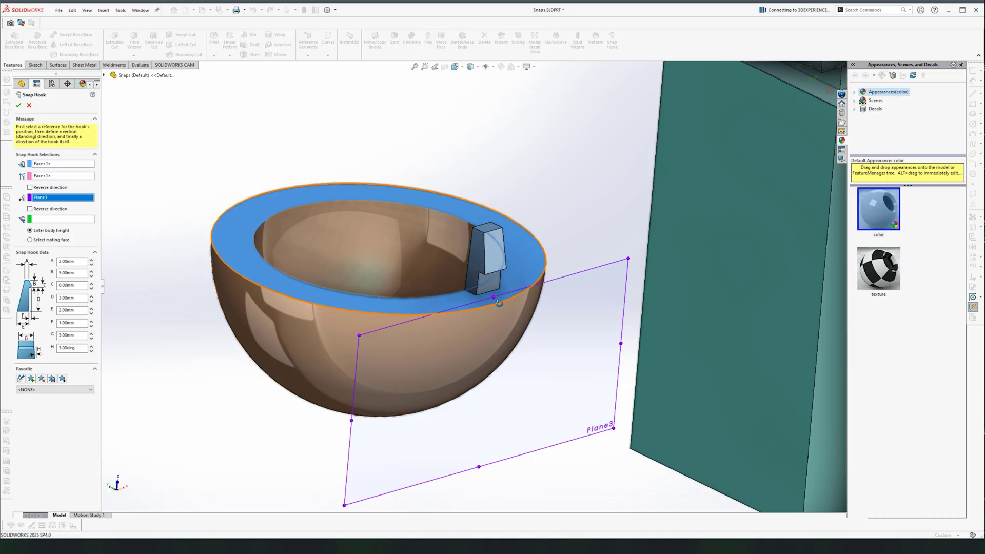
pyautogui.moveTo(499, 303); pyautogui.dragTo(510, 426, button='middle')
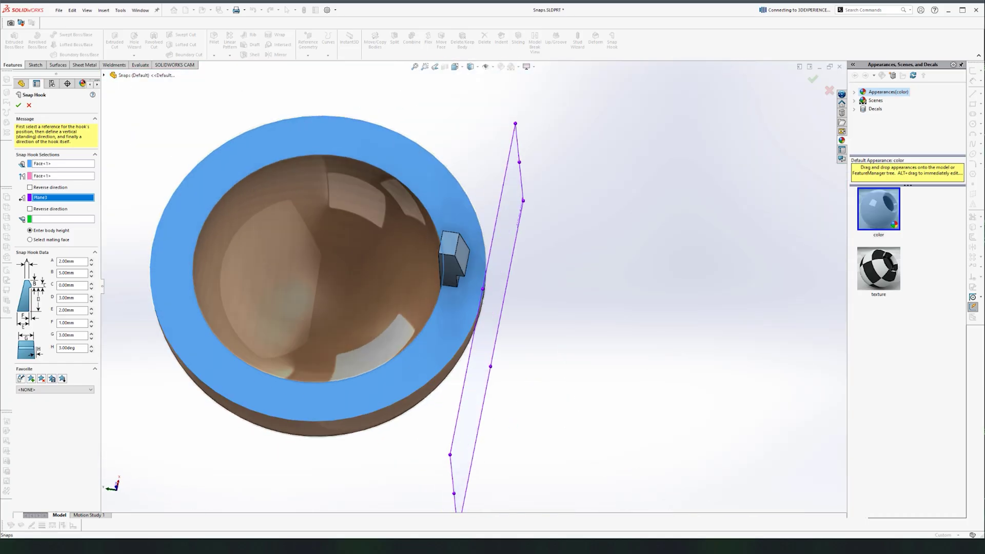
pyautogui.click(21, 105)
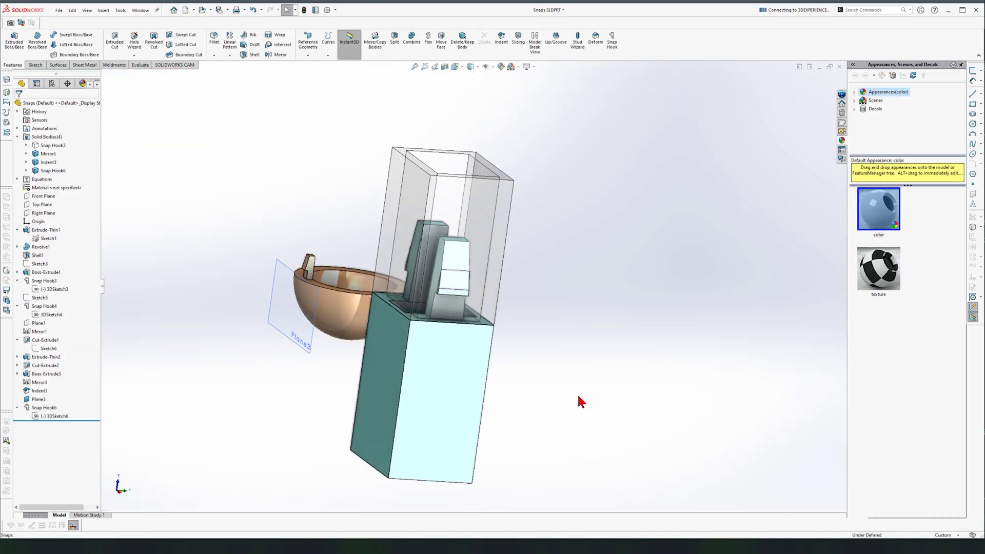
pyautogui.hotkey('ctrl', '7')
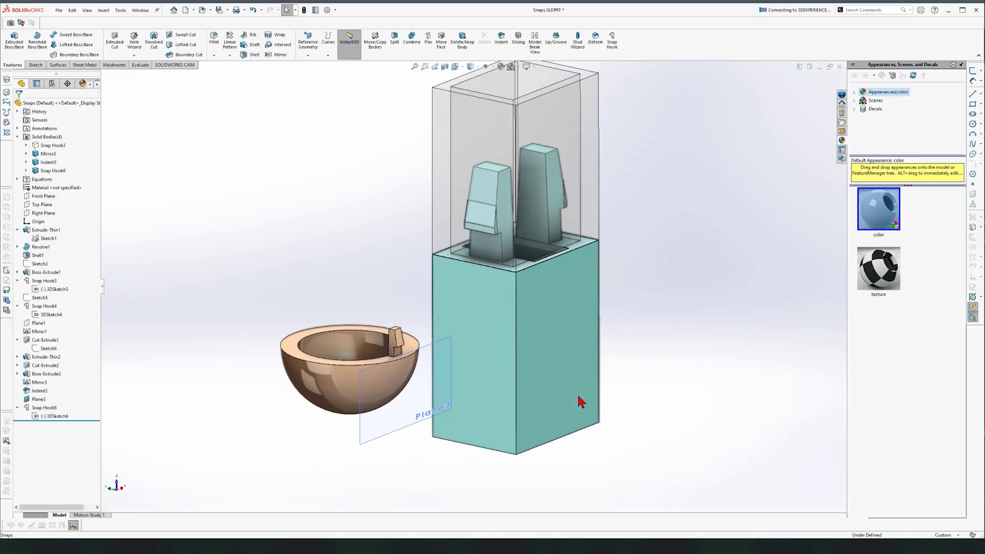